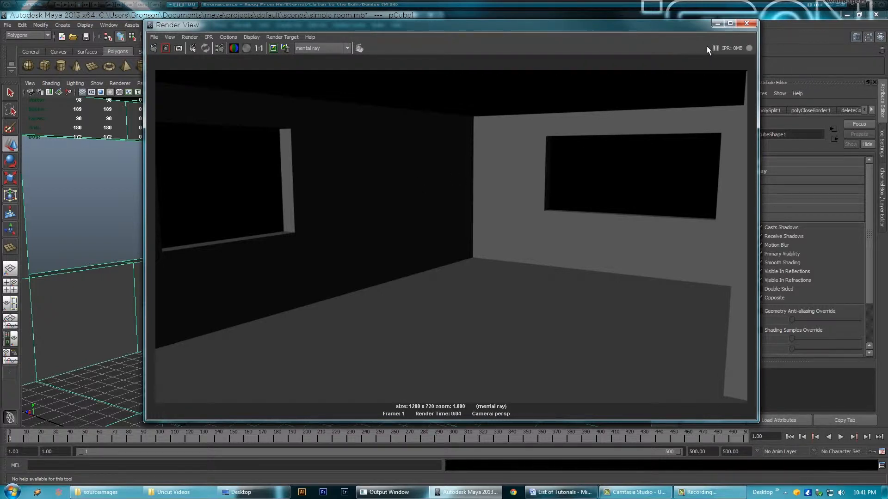
# Step: Close the rendered image and create a small polygon plane in the front view, outside the room
pyautogui.click(747, 23)
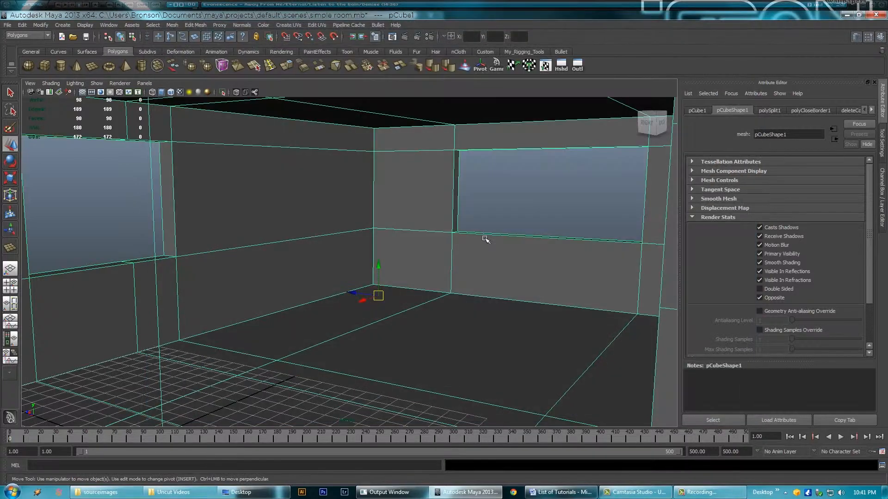
pyautogui.keyDown('alt'); pyautogui.moveTo(485, 239); pyautogui.dragTo(121, 245, button='right'); pyautogui.keyUp('alt')
pyautogui.keyDown('alt'); pyautogui.moveTo(356, 208); pyautogui.dragTo(406, 287); pyautogui.keyUp('alt')
pyautogui.keyDown('alt'); pyautogui.moveTo(438, 334); pyautogui.dragTo(412, 248, button='middle'); pyautogui.keyUp('alt')
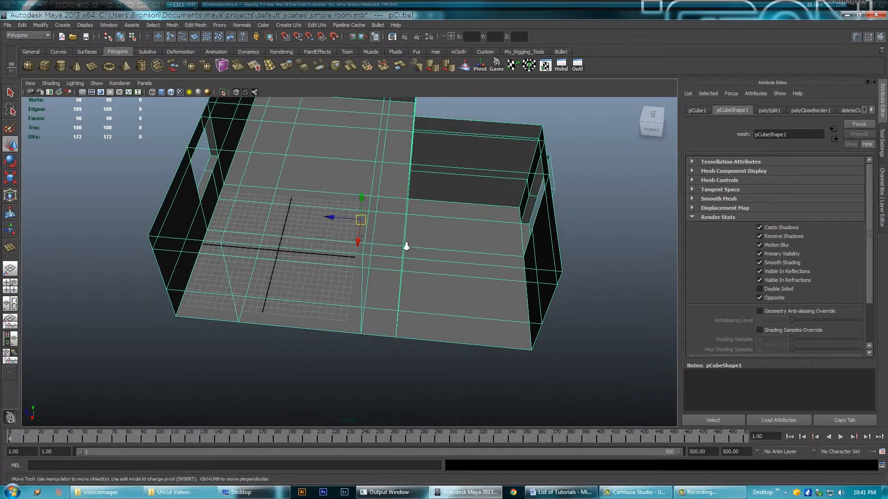
pyautogui.keyDown('alt'); pyautogui.moveTo(412, 248); pyautogui.dragTo(384, 234, button='right'); pyautogui.keyUp('alt')
pyautogui.press('space')
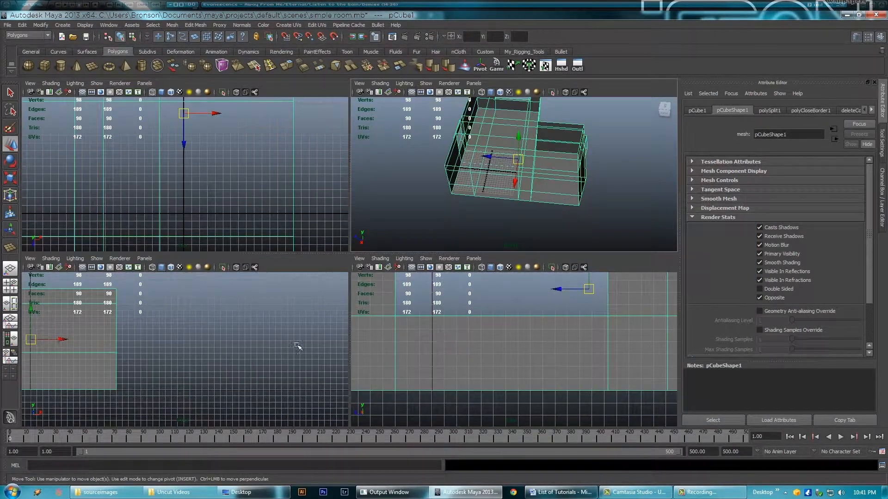
pyautogui.press('space')
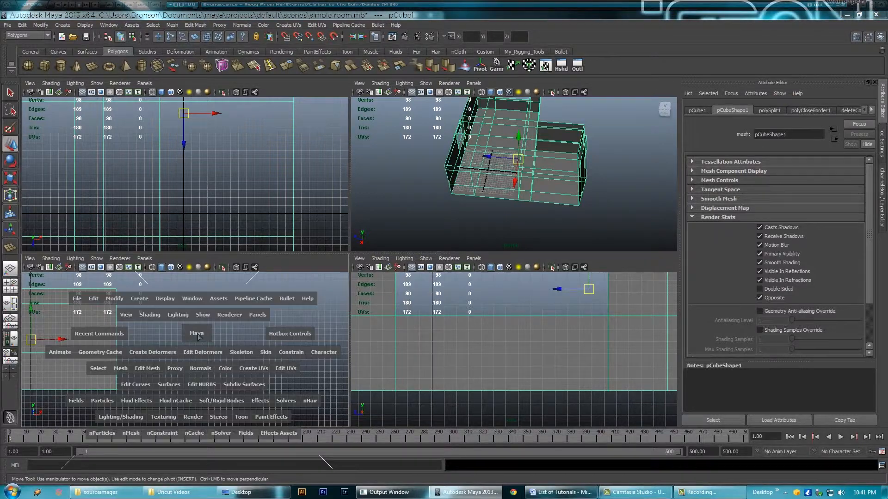
pyautogui.click(91, 68)
pyautogui.moveTo(329, 232); pyautogui.dragTo(338, 239)
pyautogui.press('w')
pyautogui.press('space')
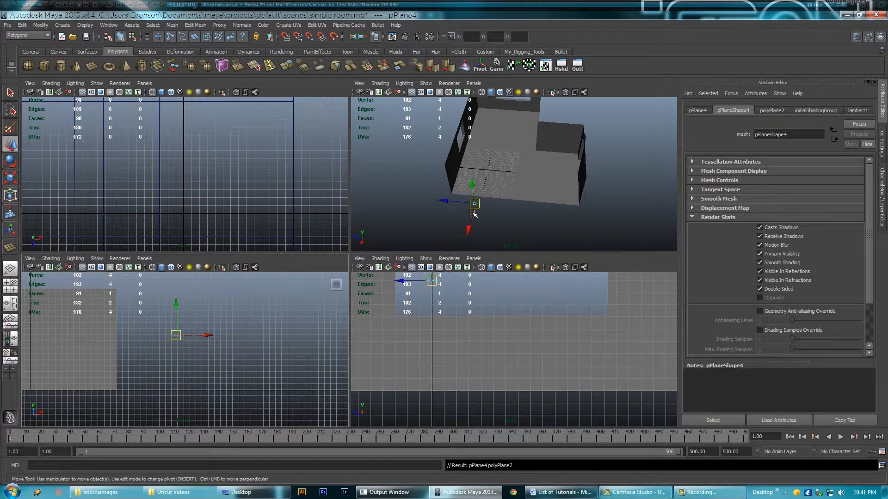
pyautogui.press('space')
pyautogui.keyDown('alt'); pyautogui.moveTo(452, 224); pyautogui.dragTo(434, 230); pyautogui.keyUp('alt')
pyautogui.scroll(-8, 434, 229)
pyautogui.keyDown('alt'); pyautogui.moveTo(317, 253); pyautogui.dragTo(333, 266); pyautogui.keyUp('alt')
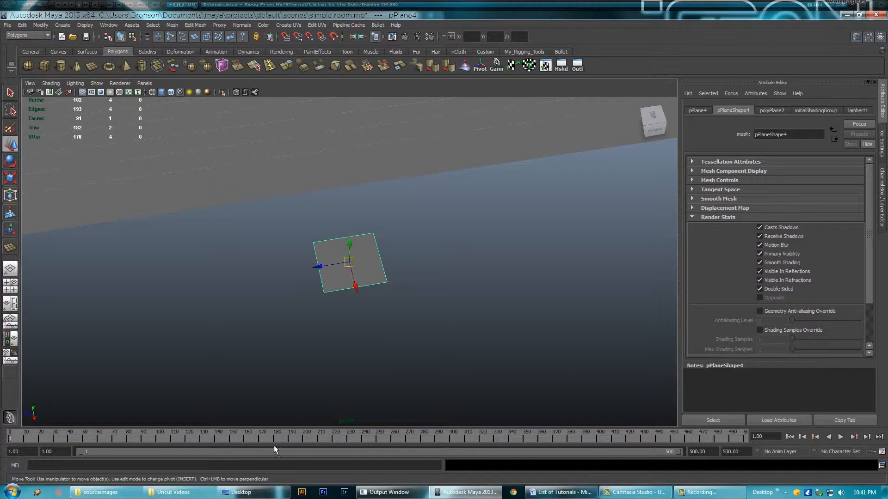
# Step: View the trees panorama from the sourceimages folder at full size and close the viewer
pyautogui.click(103, 493)
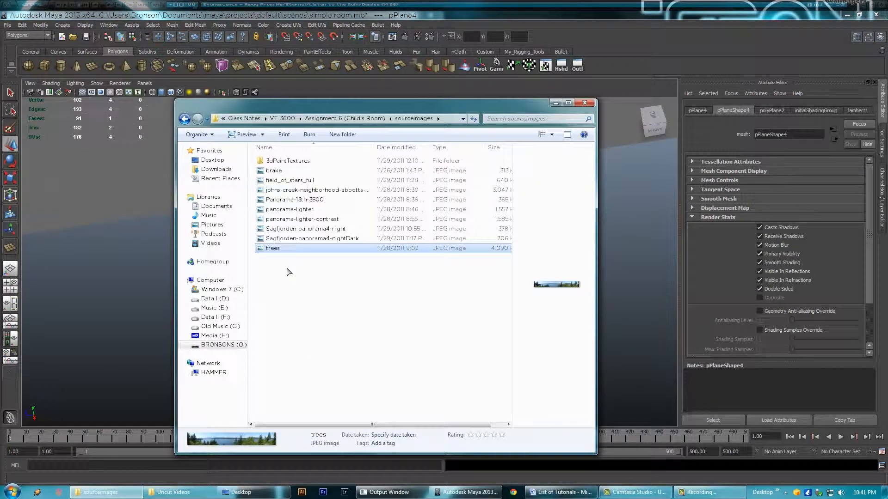
pyautogui.doubleClick(278, 248)
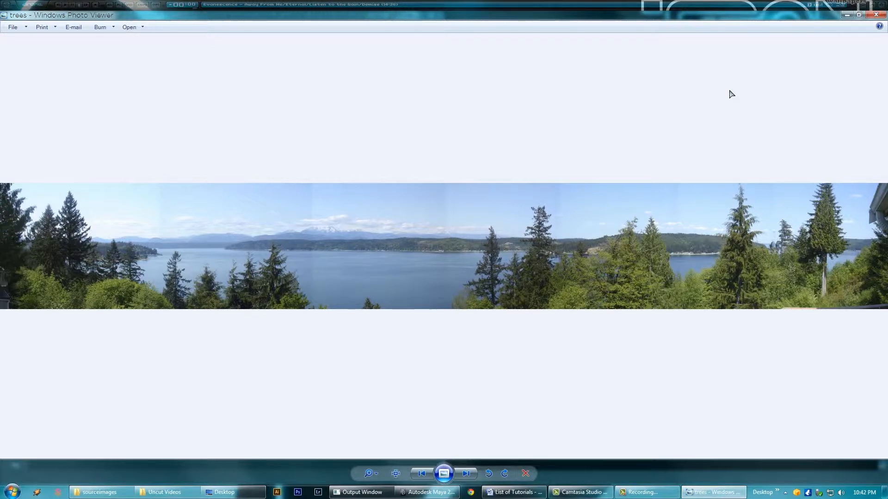
pyautogui.click(876, 15)
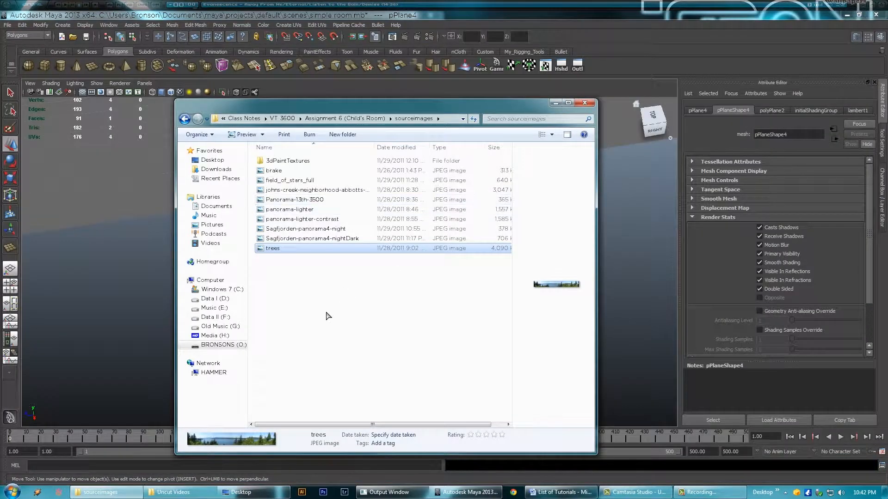
# Step: Check the pixel width and height of the trees image in its file properties, and clear the windows from the scene
pyautogui.rightClick(298, 251)
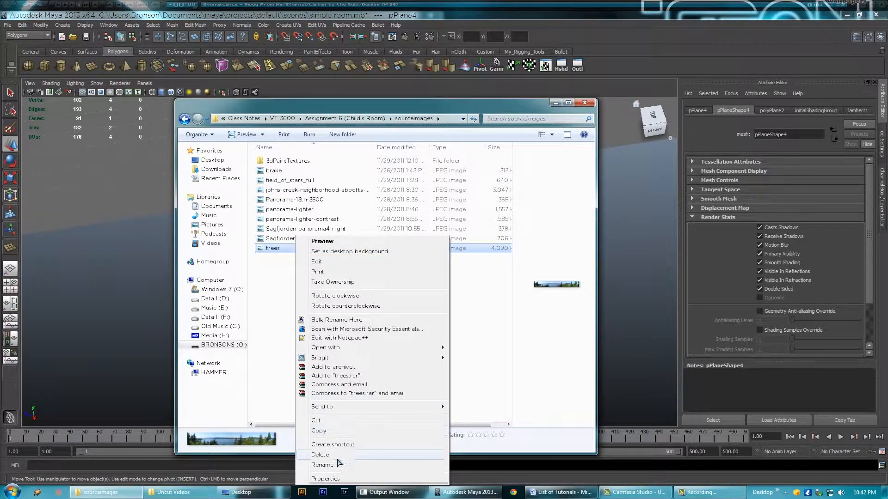
pyautogui.click(326, 479)
pyautogui.click(335, 268)
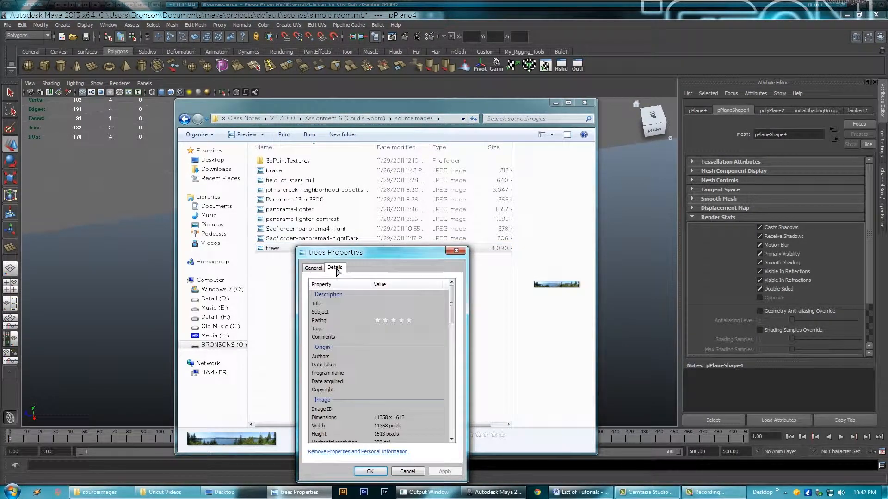
pyautogui.scroll(-2, 447, 289)
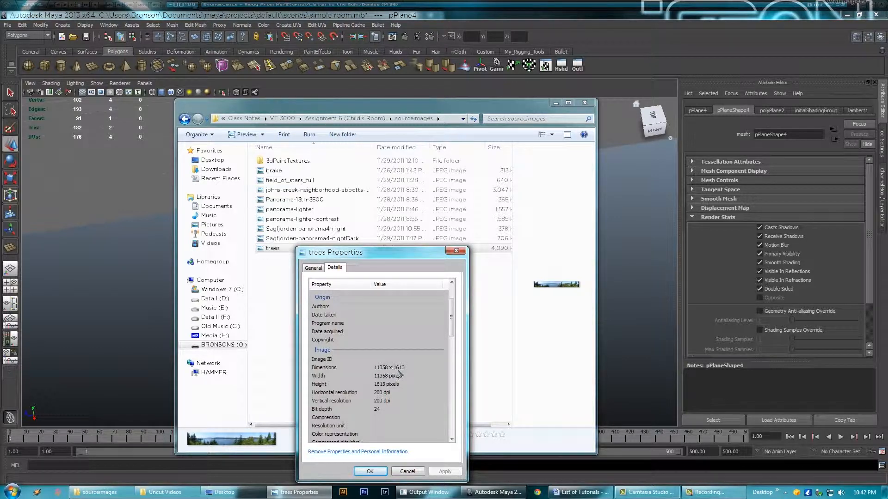
pyautogui.moveTo(388, 254); pyautogui.dragTo(0, 241)
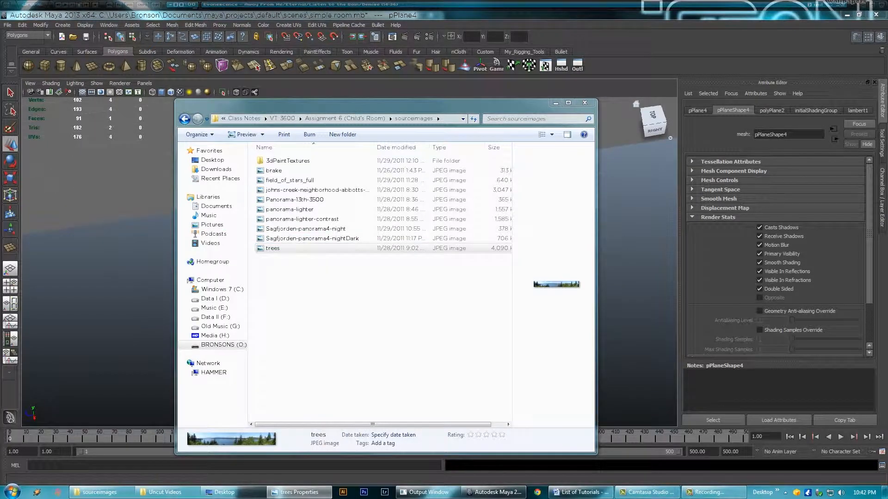
pyautogui.click(555, 104)
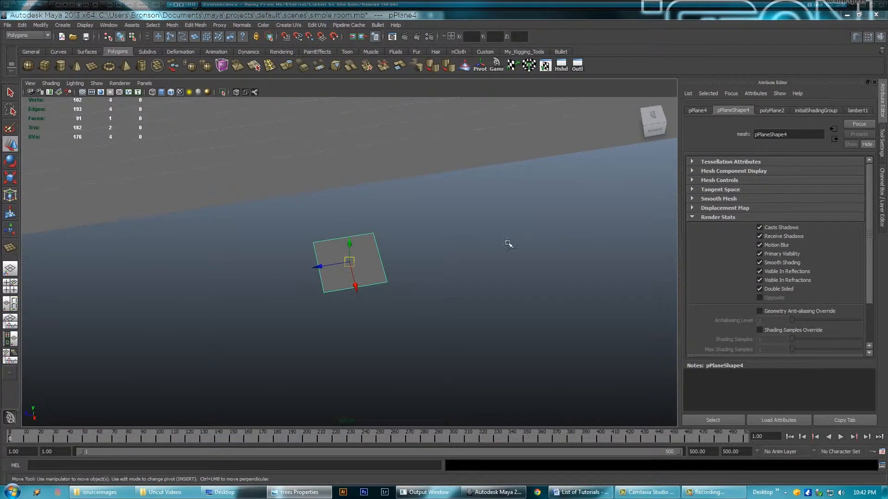
# Step: Match the new plane to the image's proportions by setting its Scale Z to 114 and Scale X to 16
pyautogui.click(882, 196)
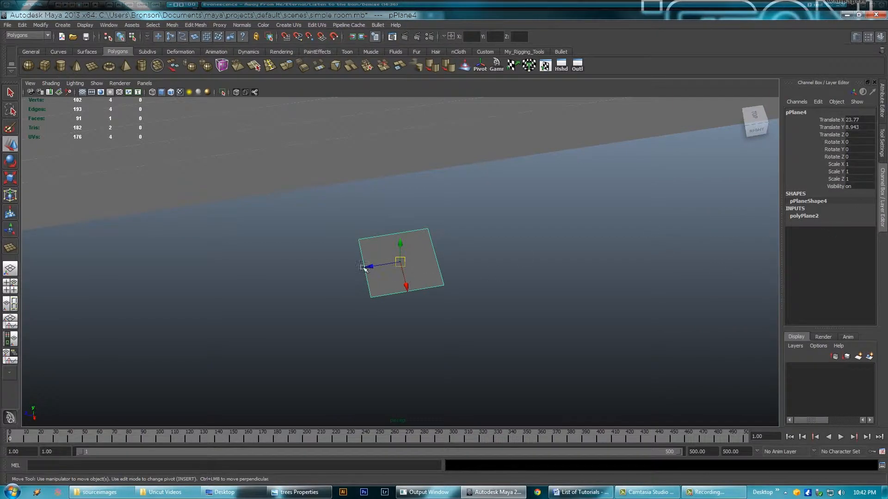
pyautogui.click(849, 180)
pyautogui.click(849, 164)
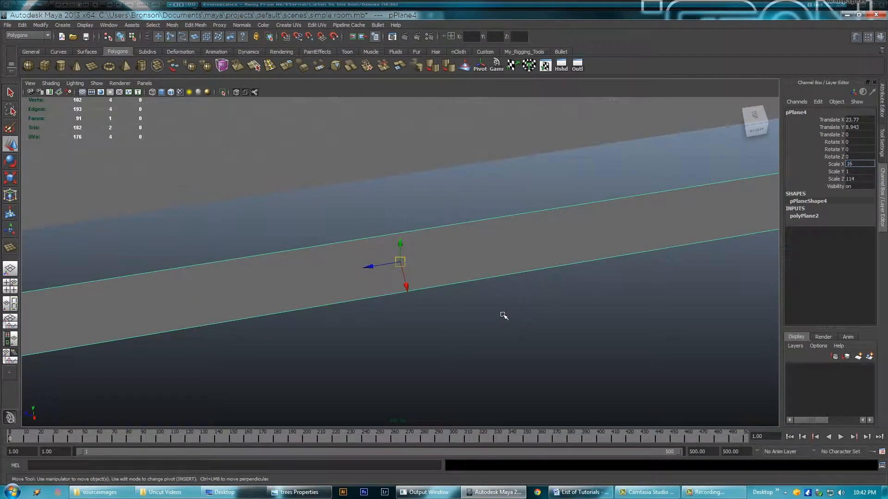
pyautogui.press('Tab')
pyautogui.keyDown('alt'); pyautogui.moveTo(547, 297); pyautogui.dragTo(216, 313, button='right'); pyautogui.keyUp('alt')
pyautogui.keyDown('alt'); pyautogui.moveTo(217, 314); pyautogui.dragTo(448, 311); pyautogui.keyUp('alt')
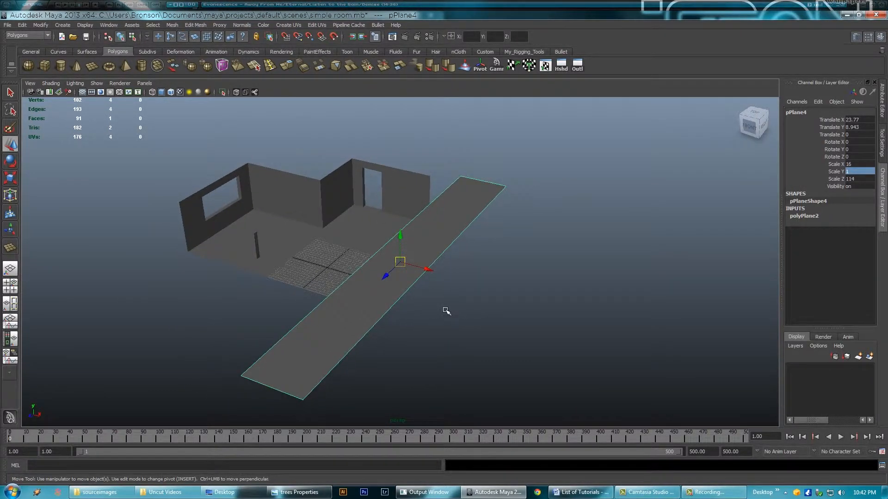
# Step: Try enlarging the long plane uniformly with the Scale tool, and undo the scaling
pyautogui.press('r')
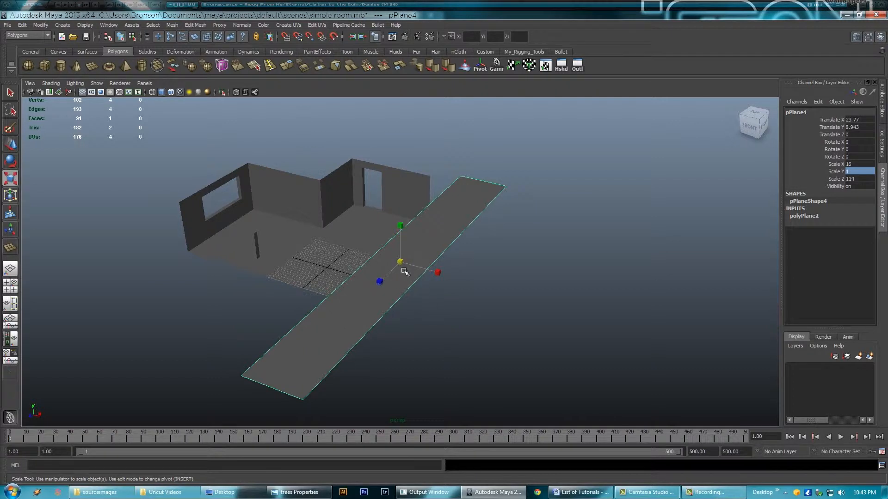
pyautogui.moveTo(400, 262); pyautogui.dragTo(462, 268)
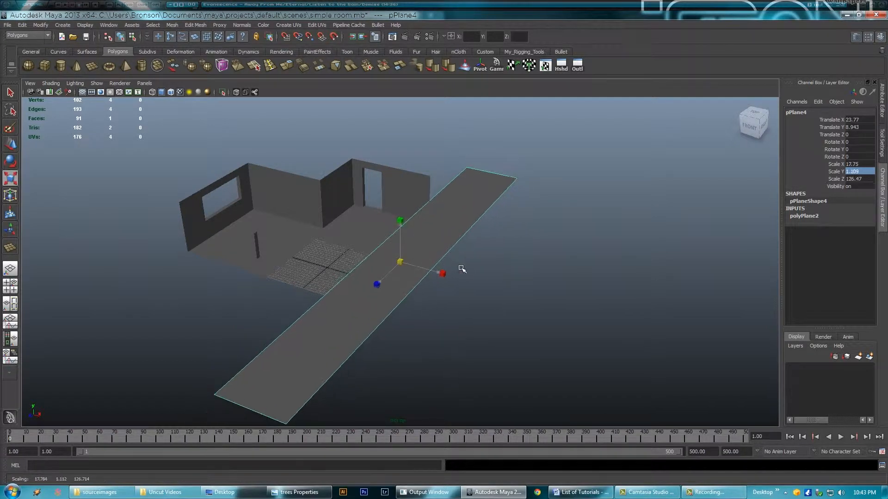
pyautogui.hotkey('ctrl', 'z')
# Step: Create a Lambert material in the Hypershade, assign it to the long plane, and move the Hypershade out of the way
pyautogui.keyDown('alt'); pyautogui.moveTo(502, 291); pyautogui.dragTo(405, 298); pyautogui.keyUp('alt')
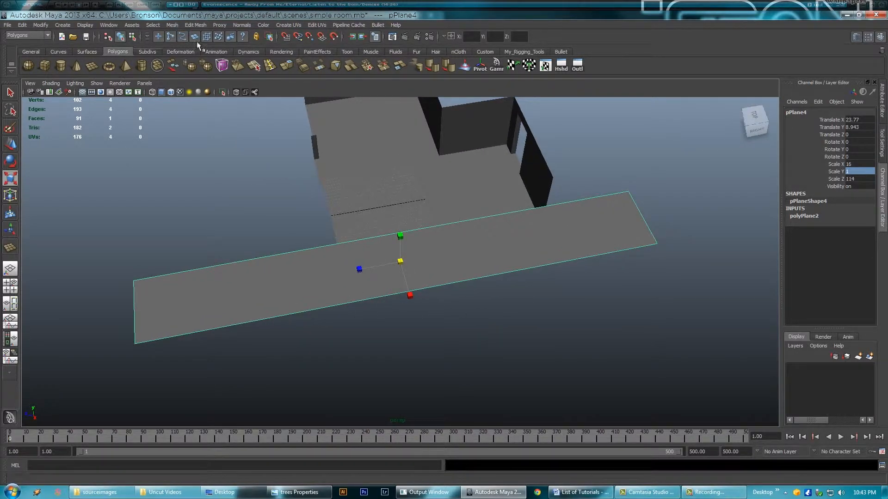
pyautogui.click(561, 65)
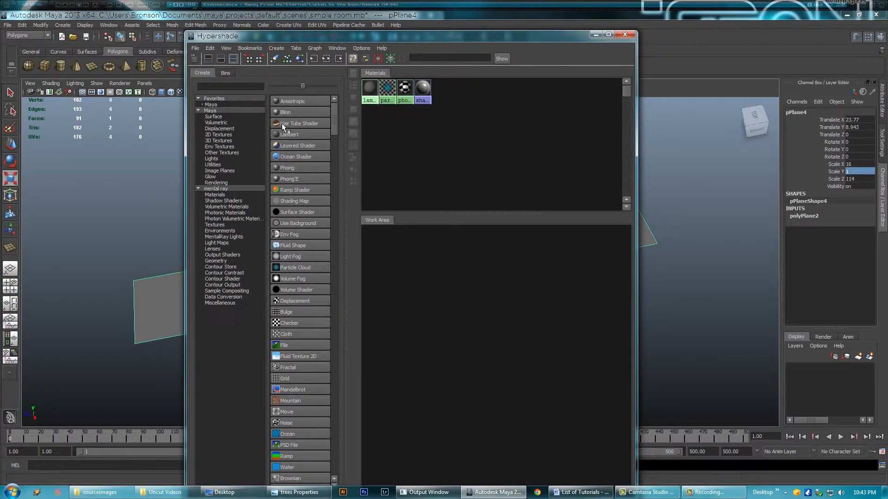
pyautogui.click(289, 135)
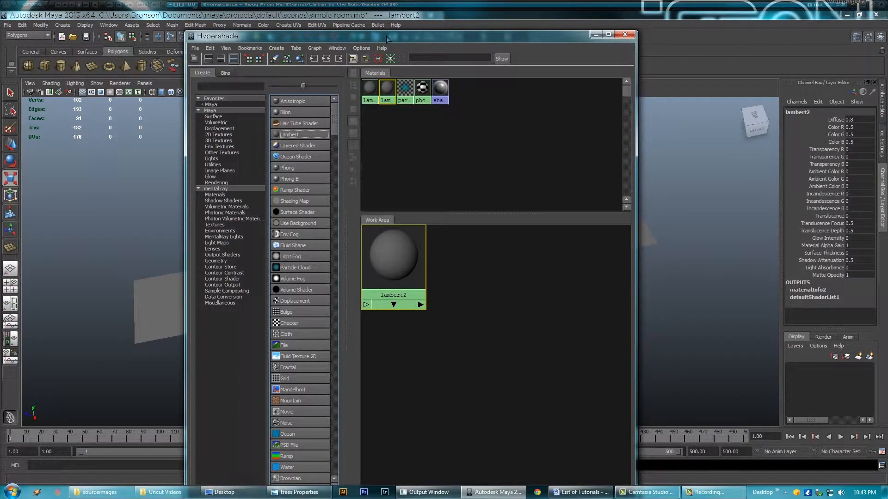
pyautogui.moveTo(389, 39); pyautogui.dragTo(685, 44)
pyautogui.moveTo(683, 93); pyautogui.dragTo(280, 283, button='middle')
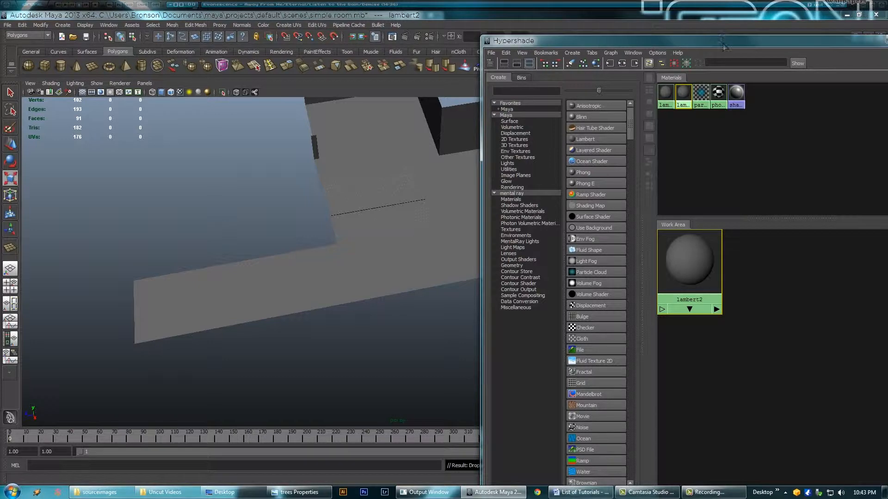
pyautogui.moveTo(705, 45); pyautogui.dragTo(0, 64)
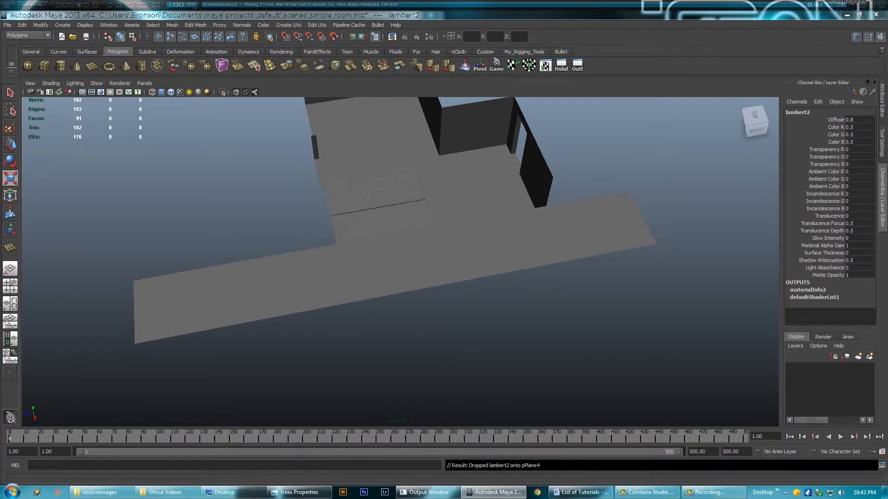
# Step: Connect a File texture to the new Lambert material's color and load trees.jpg as its image
pyautogui.click(370, 276)
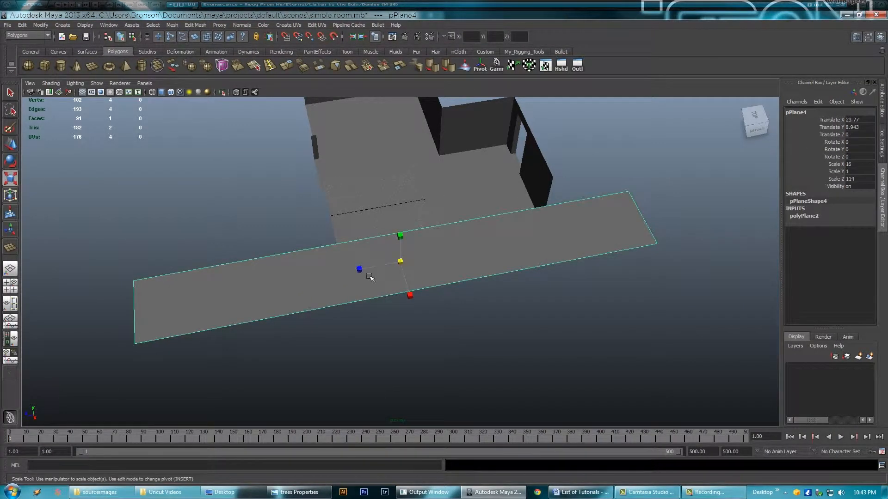
pyautogui.hotkey('ctrl', 'z')
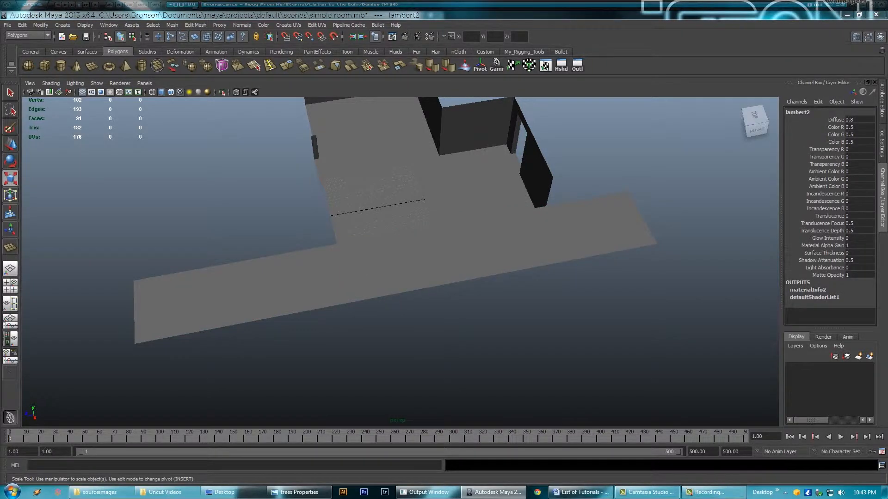
pyautogui.click(883, 98)
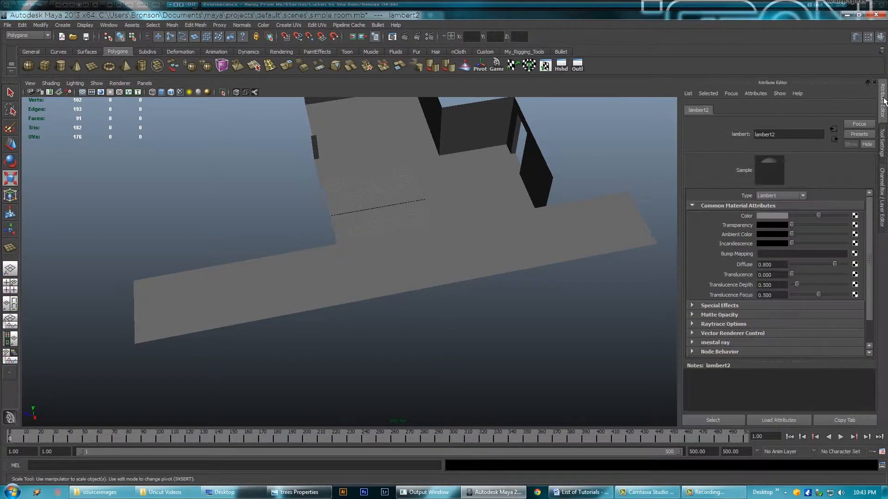
pyautogui.click(855, 216)
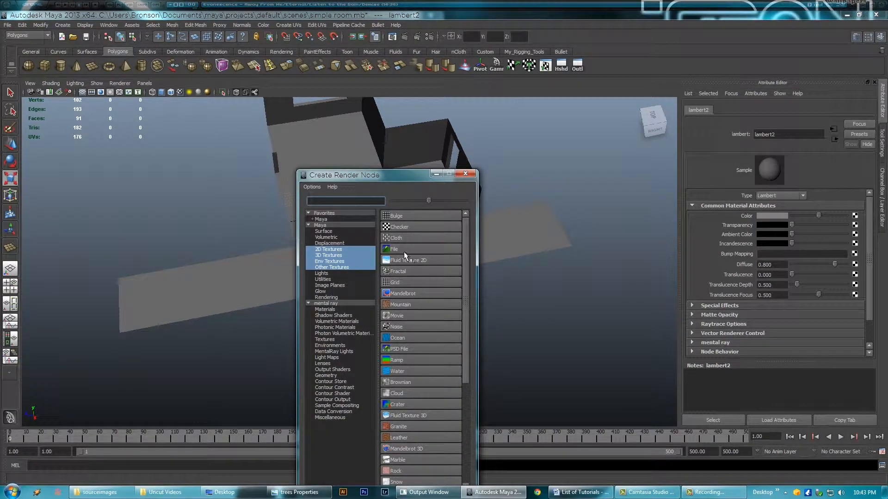
pyautogui.click(404, 252)
pyautogui.click(858, 241)
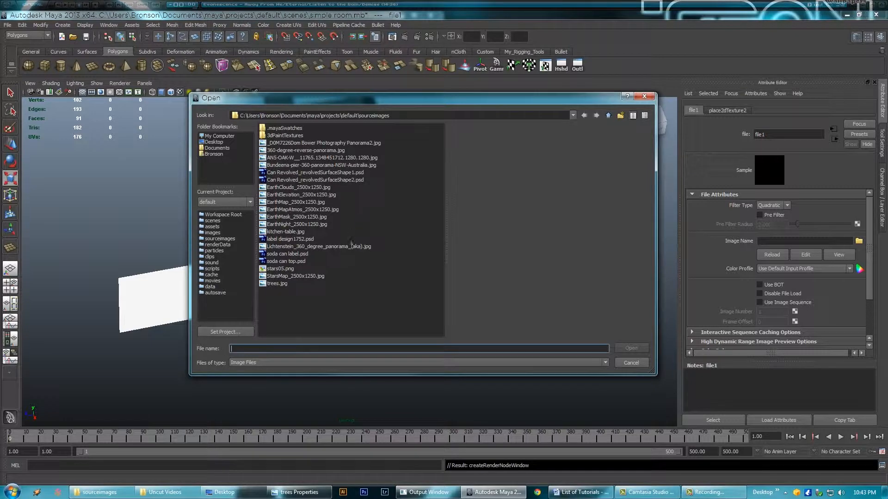
pyautogui.click(275, 284)
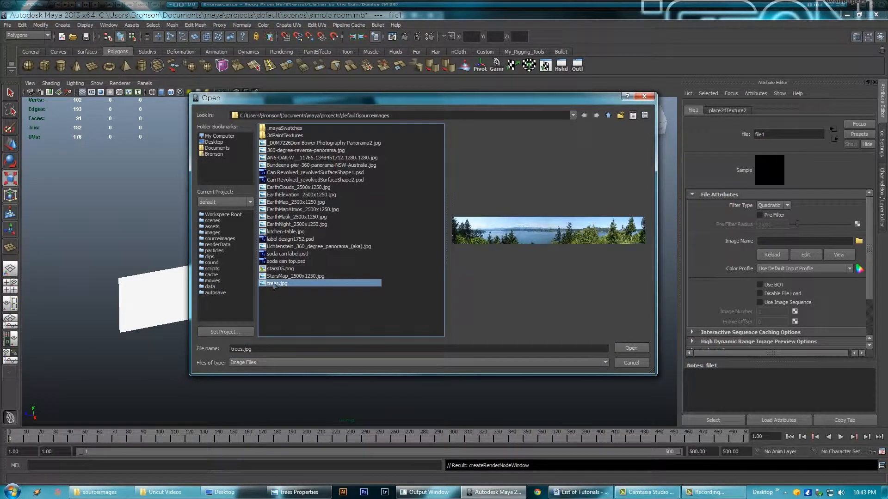
pyautogui.click(632, 349)
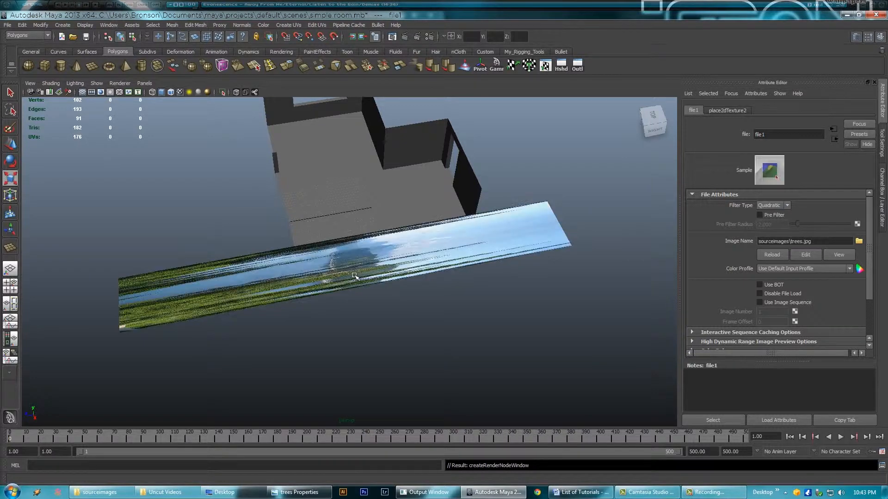
# Step: Switch to the perspective and UV Texture Editor layout, and select the textured plane to show its UVs over the image
pyautogui.keyDown('alt'); pyautogui.moveTo(353, 275); pyautogui.dragTo(313, 293); pyautogui.keyUp('alt')
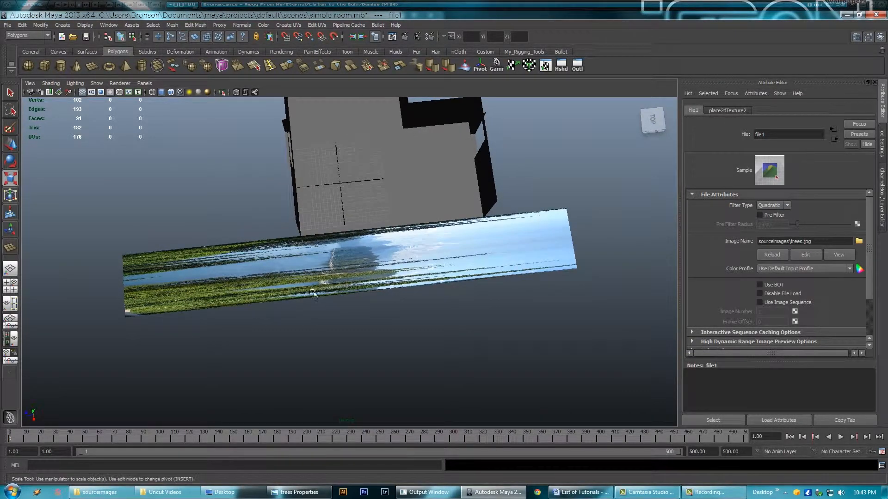
pyautogui.keyDown('alt'); pyautogui.moveTo(313, 293); pyautogui.dragTo(420, 301, button='right'); pyautogui.keyUp('alt')
pyautogui.keyDown('alt'); pyautogui.moveTo(420, 301); pyautogui.dragTo(368, 285); pyautogui.keyUp('alt')
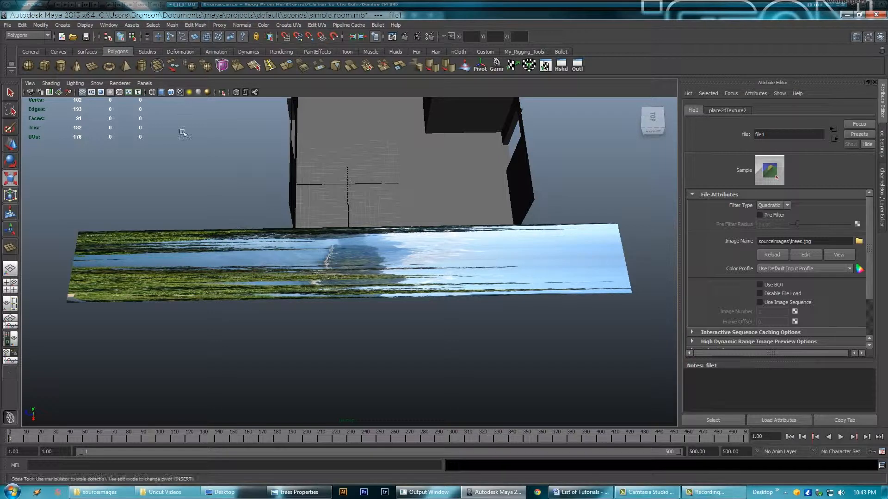
pyautogui.click(10, 304)
pyautogui.scroll(-3, 296, 276)
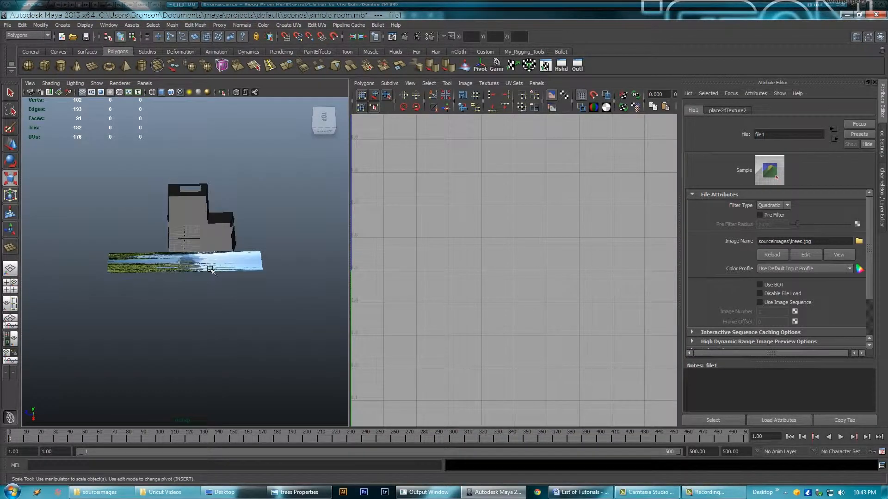
pyautogui.click(218, 267)
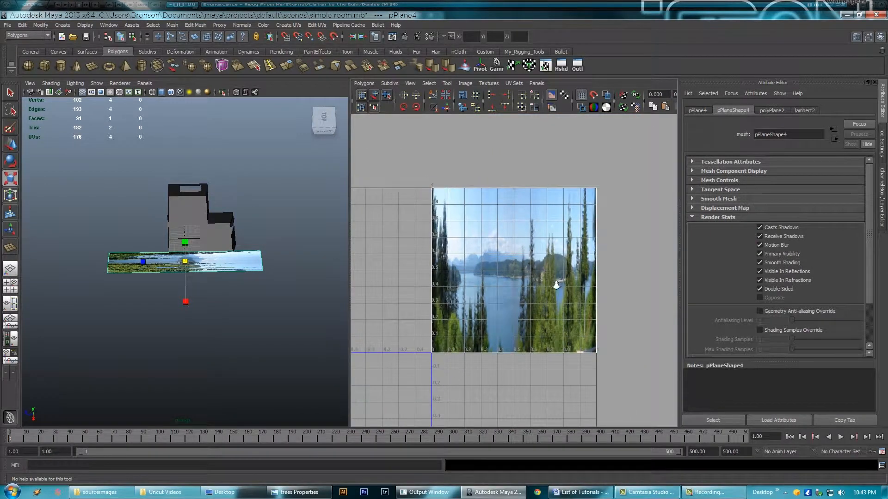
# Step: Select all of the plane's UVs and rotate them until the panorama runs upright along the plane, ending 90 degrees clockwise from the original
pyautogui.scroll(1, 556, 286)
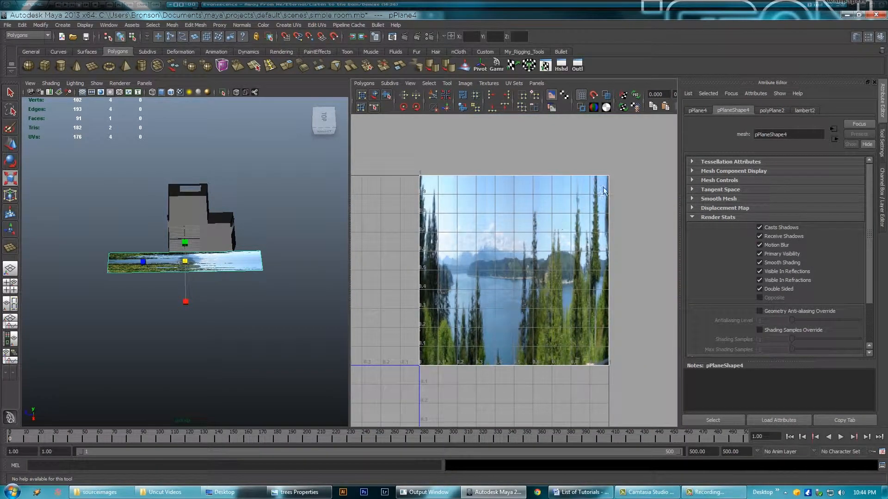
pyautogui.moveTo(609, 182); pyautogui.dragTo(640, 181, button='right')
pyautogui.moveTo(640, 160); pyautogui.dragTo(419, 343)
pyautogui.press('r')
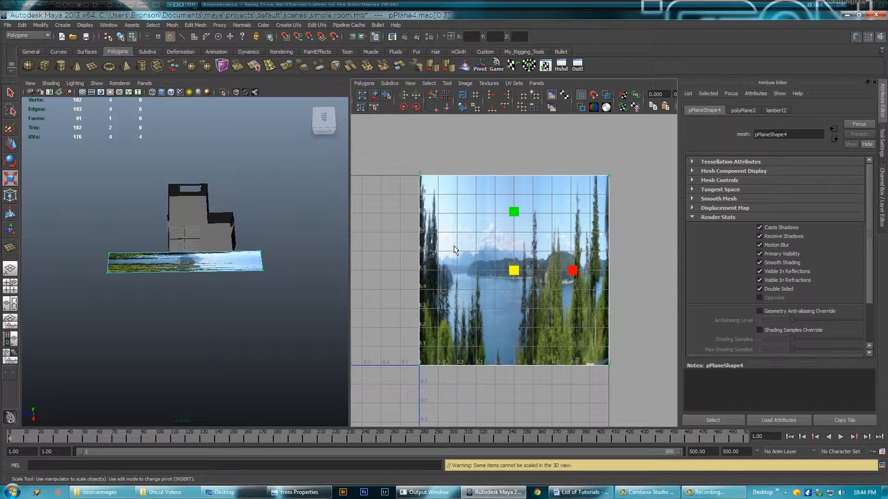
pyautogui.click(404, 107)
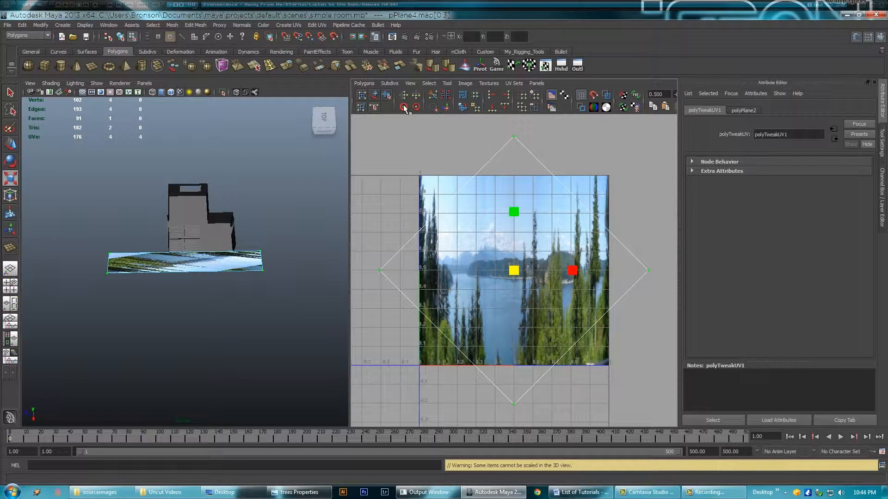
pyautogui.click(403, 107)
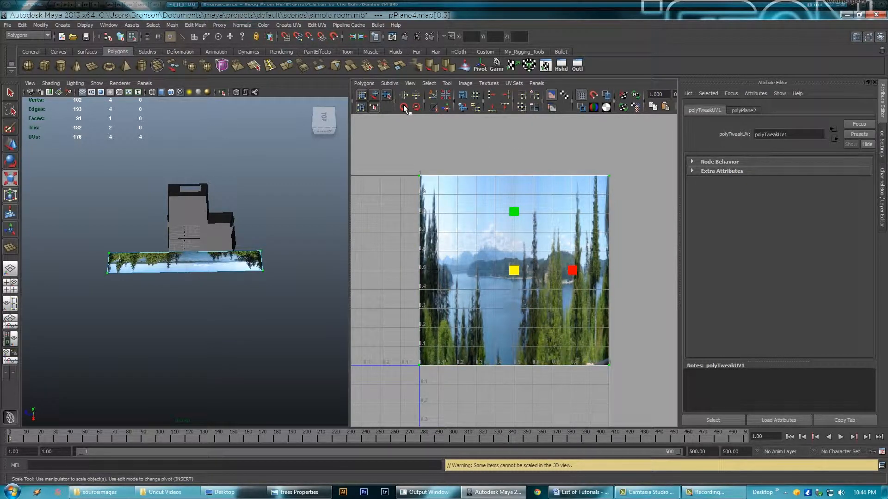
pyautogui.click(417, 107)
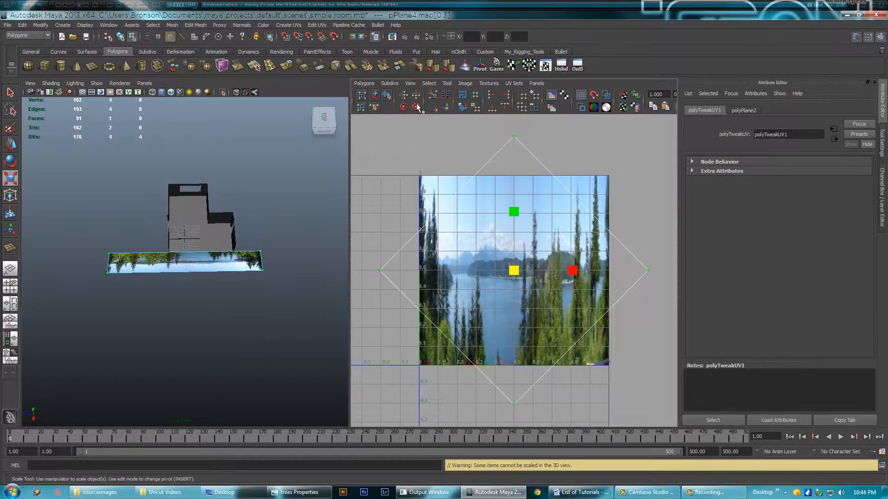
pyautogui.click(417, 107)
pyautogui.click(418, 107)
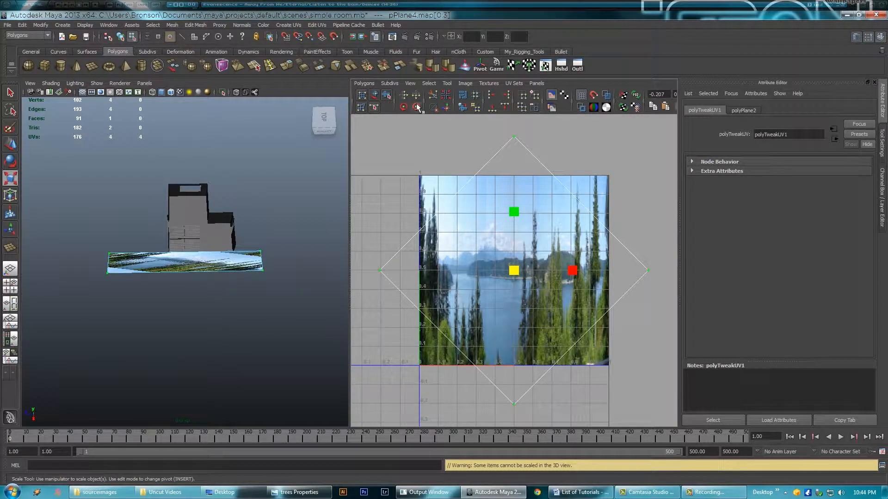
pyautogui.click(418, 108)
# Step: Return the plane to object mode, enlarge the perspective view, and rotate the plane to -90 degrees in Z so it stands upright
pyautogui.keyDown('alt'); pyautogui.moveTo(116, 355); pyautogui.dragTo(328, 339, button='right'); pyautogui.keyUp('alt')
pyautogui.scroll(-3, 188, 315)
pyautogui.keyDown('alt'); pyautogui.moveTo(189, 315); pyautogui.dragTo(224, 305, button='middle'); pyautogui.keyUp('alt')
pyautogui.rightClick(245, 261)
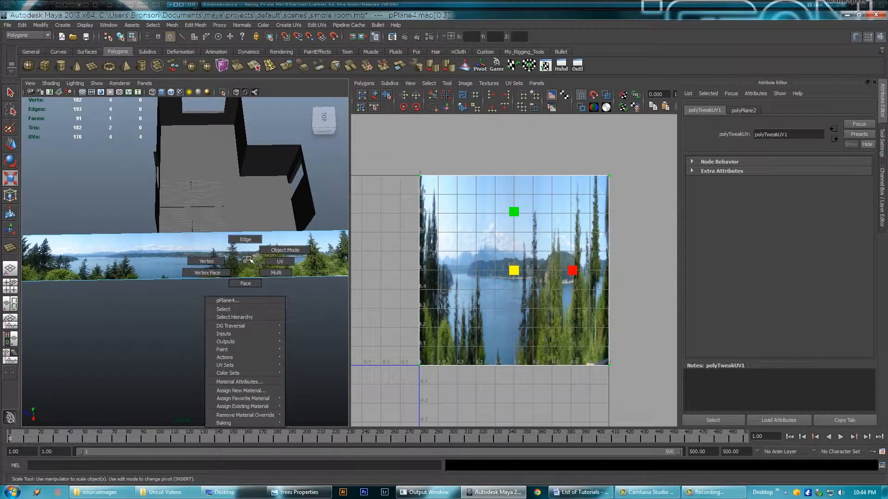
pyautogui.keyDown('alt'); pyautogui.moveTo(248, 278); pyautogui.dragTo(161, 305); pyautogui.keyUp('alt')
pyautogui.keyDown('alt'); pyautogui.moveTo(161, 305); pyautogui.dragTo(259, 230, button='right'); pyautogui.keyUp('alt')
pyautogui.keyDown('alt'); pyautogui.moveTo(262, 256); pyautogui.dragTo(287, 268); pyautogui.keyUp('alt')
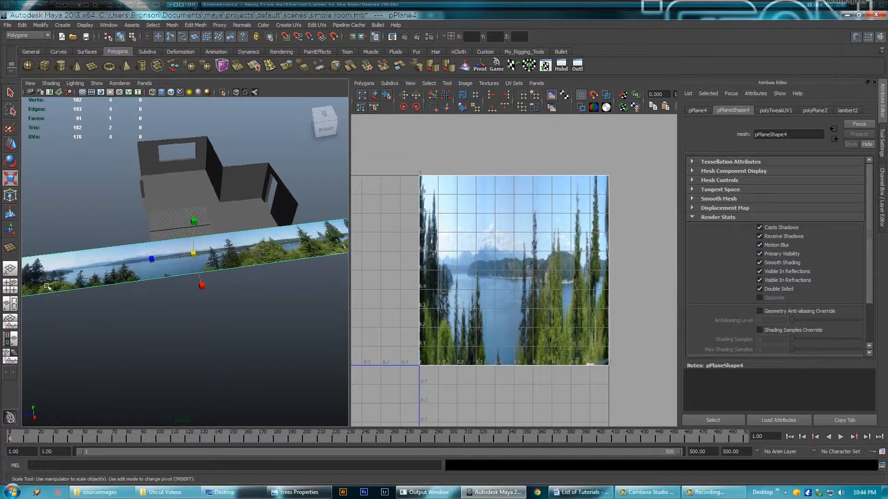
pyautogui.press('space')
pyautogui.keyDown('alt'); pyautogui.moveTo(532, 293); pyautogui.dragTo(438, 318); pyautogui.keyUp('alt')
pyautogui.moveTo(424, 289)
pyautogui.keyDown('alt'); pyautogui.mouseDown()
pyautogui.moveTo(455, 253)
pyautogui.moveTo(417, 279)
pyautogui.moveTo(495, 307)
pyautogui.moveTo(409, 306)
pyautogui.moveTo(412, 278)
pyautogui.mouseUp(); pyautogui.keyUp('alt')
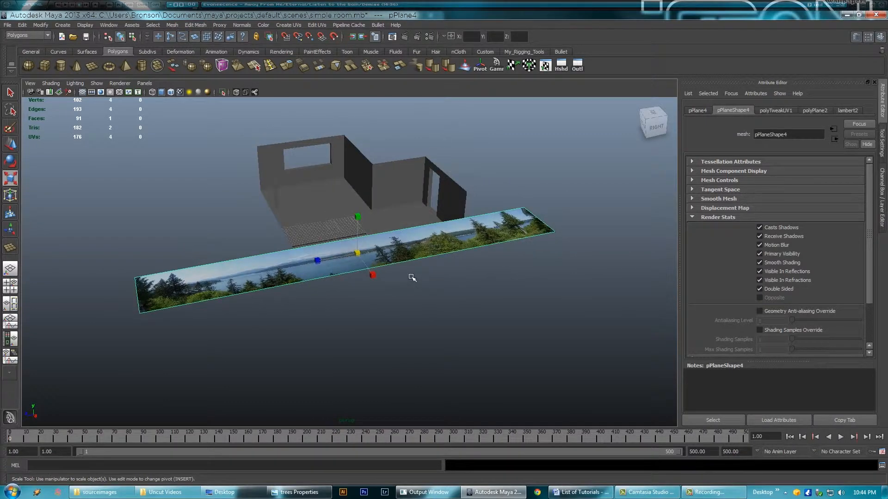
pyautogui.press('e')
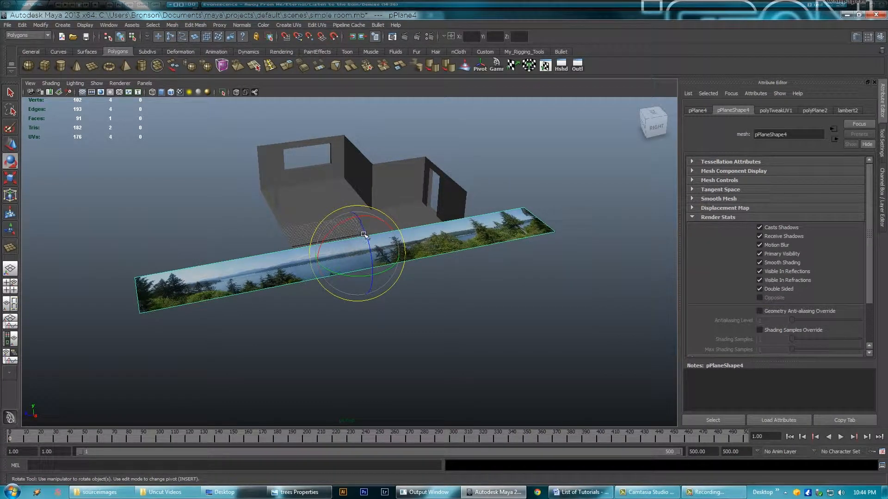
pyautogui.moveTo(364, 232); pyautogui.dragTo(375, 288)
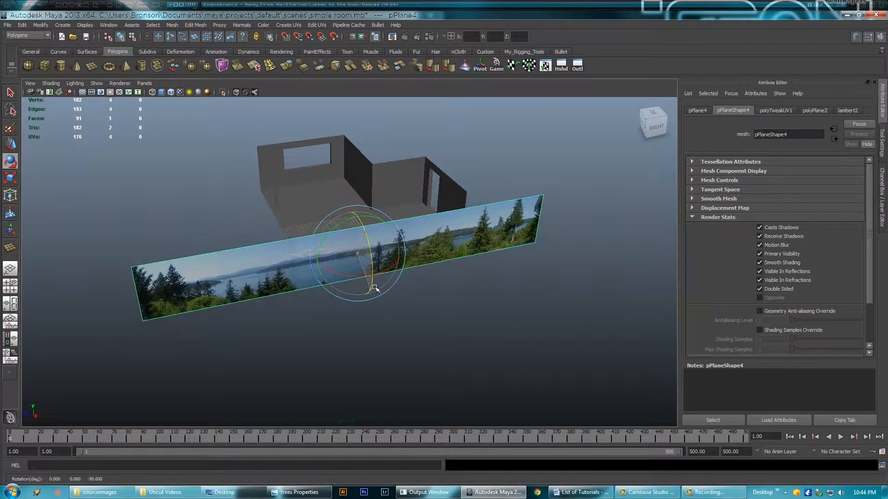
# Step: Move the upright panorama plane across the room to outside the back wall's window
pyautogui.keyDown('alt'); pyautogui.moveTo(375, 319); pyautogui.dragTo(420, 311); pyautogui.keyUp('alt')
pyautogui.press('w')
pyautogui.moveTo(367, 250); pyautogui.dragTo(190, 196)
pyautogui.keyDown('alt'); pyautogui.moveTo(190, 196); pyautogui.dragTo(442, 200, button='right'); pyautogui.keyUp('alt')
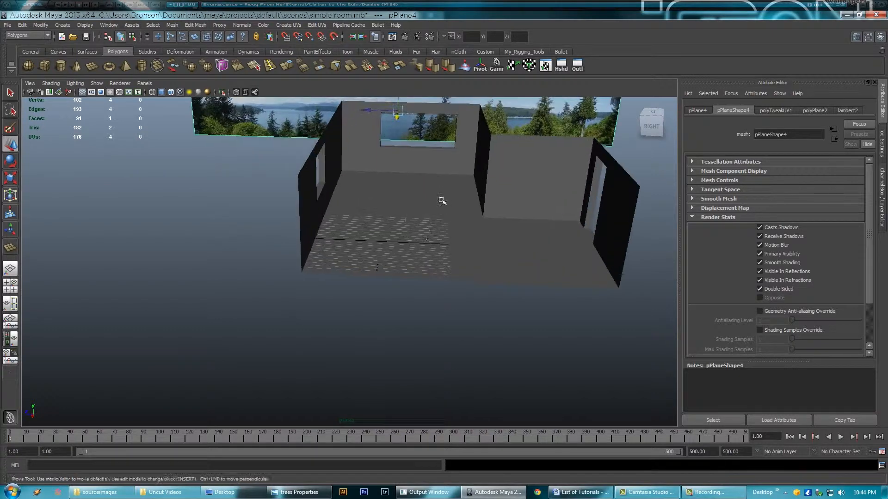
pyautogui.keyDown('alt'); pyautogui.moveTo(442, 200); pyautogui.dragTo(361, 299, button='middle'); pyautogui.keyUp('alt')
pyautogui.keyDown('alt'); pyautogui.moveTo(361, 300); pyautogui.dragTo(424, 254, button='right'); pyautogui.keyUp('alt')
pyautogui.press('f')
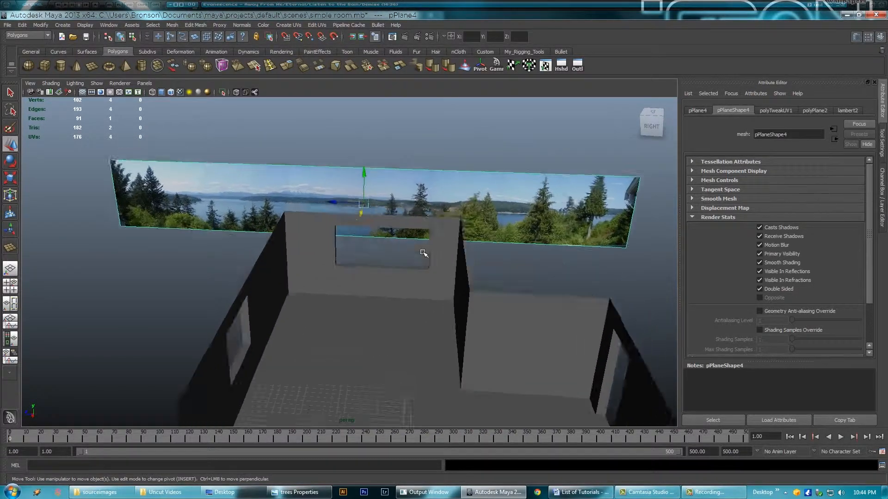
# Step: Rotate the panorama plane to -45 degrees in X so it stands diagonally behind the room's corner
pyautogui.keyDown('alt'); pyautogui.moveTo(365, 273); pyautogui.dragTo(343, 277, button='right'); pyautogui.keyUp('alt')
pyautogui.keyDown('alt'); pyautogui.moveTo(343, 278); pyautogui.dragTo(319, 272); pyautogui.keyUp('alt')
pyautogui.keyDown('alt'); pyautogui.moveTo(359, 282); pyautogui.dragTo(372, 267, button='middle'); pyautogui.keyUp('alt')
pyautogui.keyDown('alt'); pyautogui.moveTo(372, 267); pyautogui.dragTo(319, 261); pyautogui.keyUp('alt')
pyautogui.press('e')
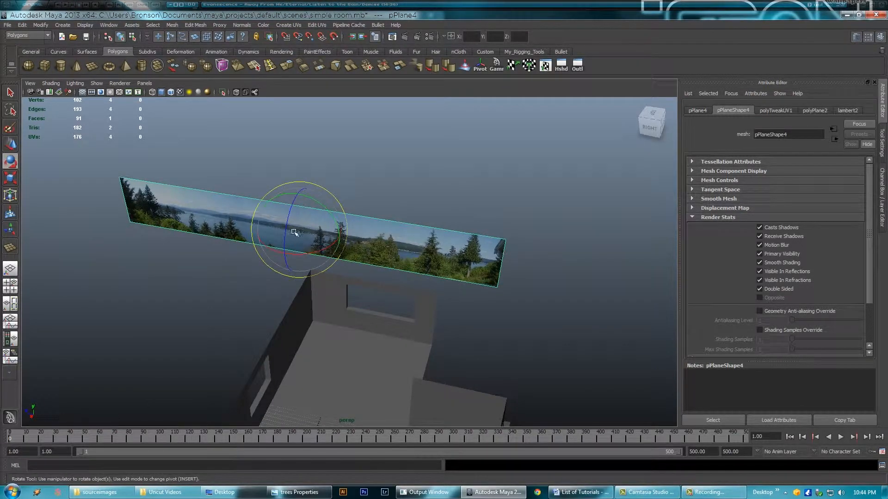
pyautogui.moveTo(308, 254); pyautogui.dragTo(334, 244)
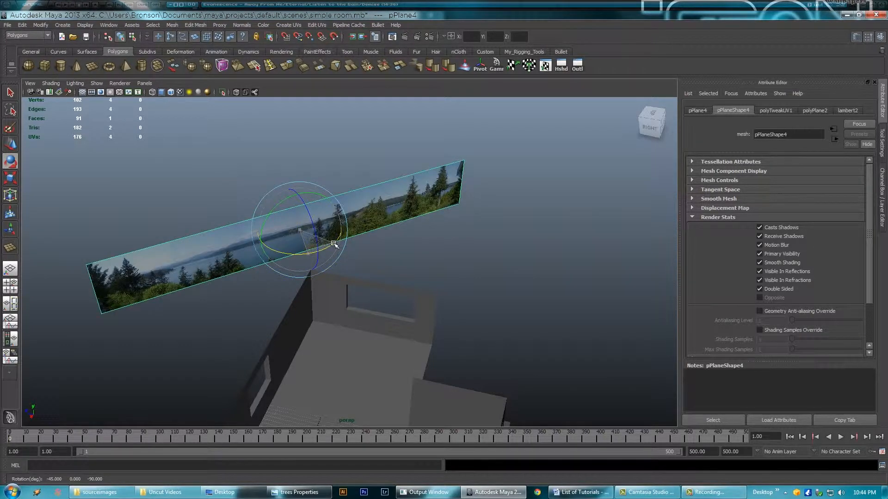
# Step: Shift the angled plane sideways behind the room's corner and check the panorama through both windows from inside
pyautogui.keyDown('alt'); pyautogui.moveTo(383, 270); pyautogui.dragTo(359, 270); pyautogui.keyUp('alt')
pyautogui.press('w')
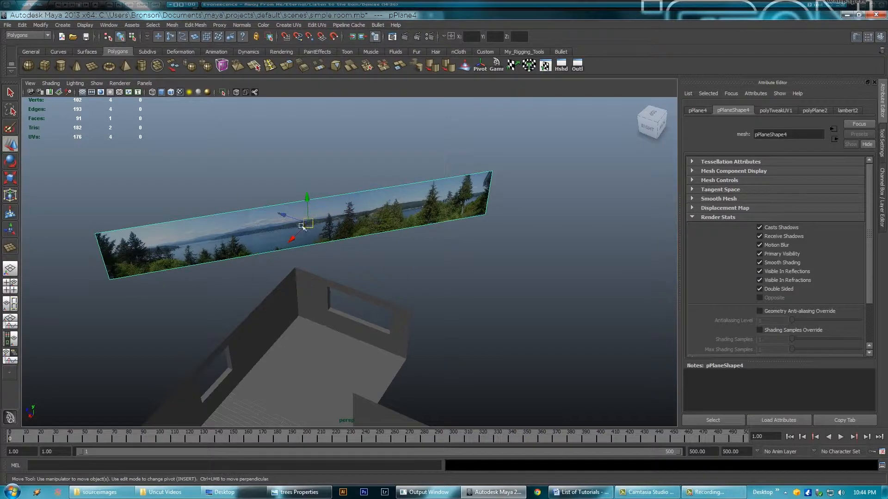
pyautogui.moveTo(283, 214); pyautogui.dragTo(272, 247)
pyautogui.keyDown('alt'); pyautogui.moveTo(355, 292); pyautogui.dragTo(356, 279); pyautogui.keyUp('alt')
pyautogui.keyDown('alt'); pyautogui.moveTo(356, 280); pyautogui.dragTo(404, 314, button='right'); pyautogui.keyUp('alt')
pyautogui.keyDown('alt'); pyautogui.moveTo(404, 314); pyautogui.dragTo(385, 303, button='middle'); pyautogui.keyUp('alt')
pyautogui.keyDown('alt'); pyautogui.moveTo(385, 303); pyautogui.dragTo(385, 300); pyautogui.keyUp('alt')
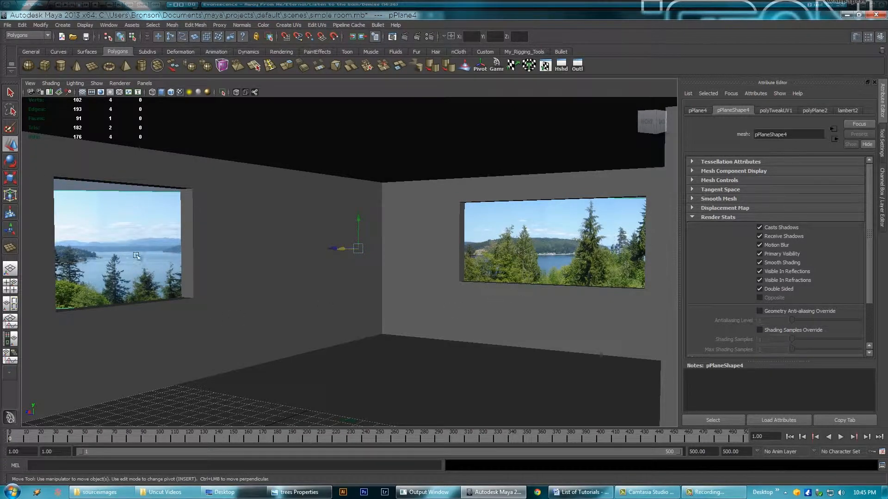
# Step: Fine-tune the angled plane's position outside the windows to about X -51.1 and Z 18.9, and inspect its coverage around the room
pyautogui.keyDown('alt'); pyautogui.moveTo(423, 297); pyautogui.dragTo(340, 274); pyautogui.keyUp('alt')
pyautogui.moveTo(317, 215); pyautogui.dragTo(334, 262)
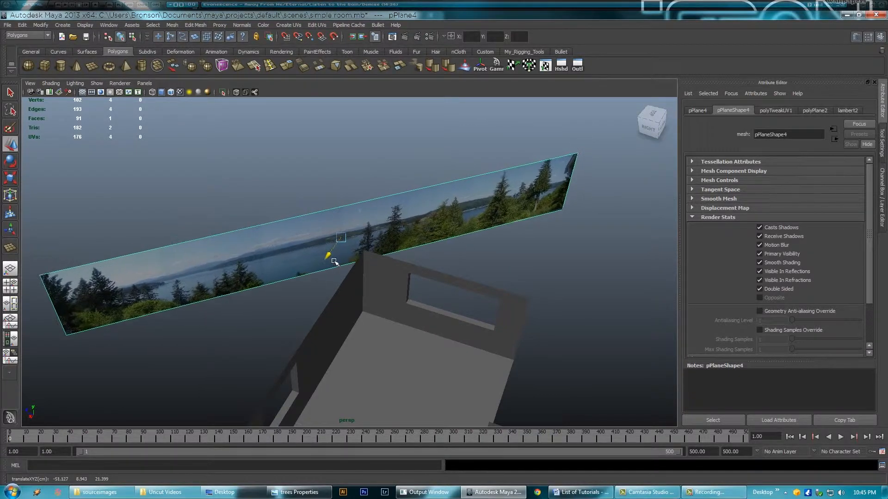
pyautogui.moveTo(316, 232); pyautogui.dragTo(325, 234)
pyautogui.keyDown('alt'); pyautogui.moveTo(318, 309); pyautogui.dragTo(364, 307, button='right'); pyautogui.keyUp('alt')
pyautogui.keyDown('alt'); pyautogui.moveTo(364, 307); pyautogui.dragTo(397, 293); pyautogui.keyUp('alt')
pyautogui.keyDown('alt'); pyautogui.moveTo(396, 294); pyautogui.dragTo(421, 258, button='right'); pyautogui.keyUp('alt')
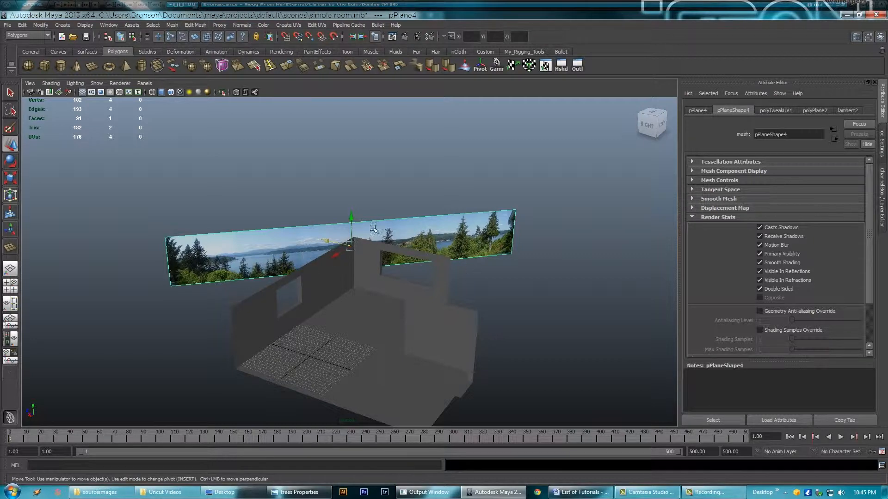
pyautogui.keyDown('alt'); pyautogui.moveTo(385, 274); pyautogui.dragTo(322, 232); pyautogui.keyUp('alt')
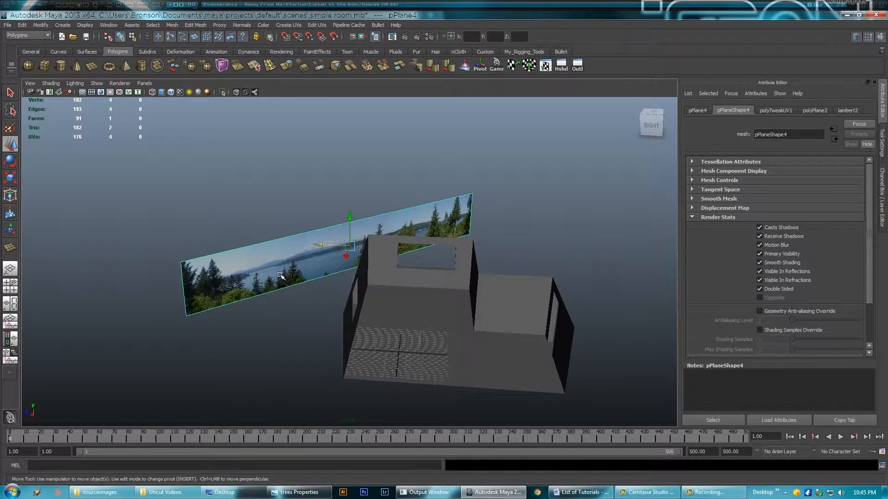
# Step: Set the plane's Subdivisions Height to 50 in its polyPlane construction history
pyautogui.click(882, 184)
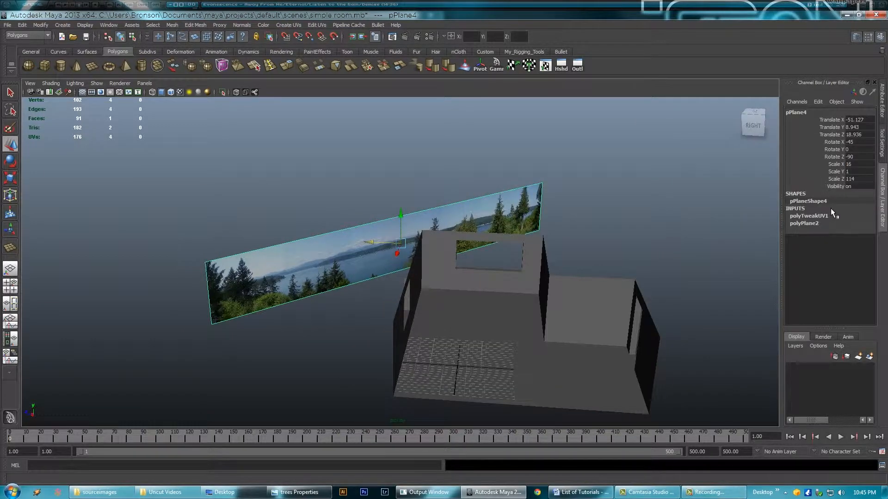
pyautogui.doubleClick(804, 223)
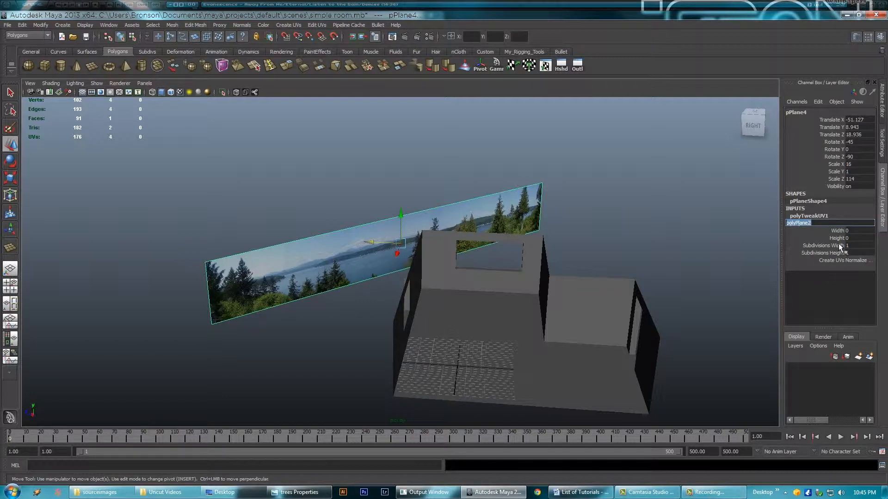
pyautogui.click(826, 245)
pyautogui.moveTo(568, 239); pyautogui.dragTo(556, 235, button='middle')
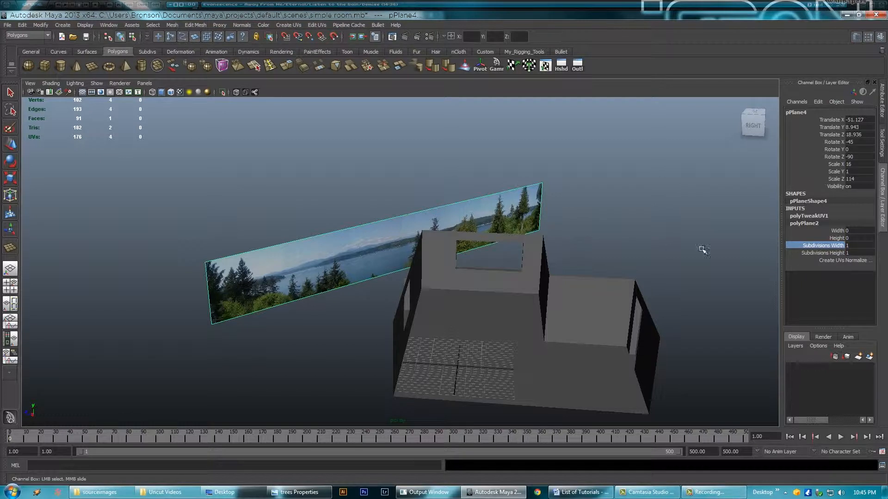
pyautogui.click(831, 252)
pyautogui.moveTo(649, 240); pyautogui.dragTo(884, 230, button='middle')
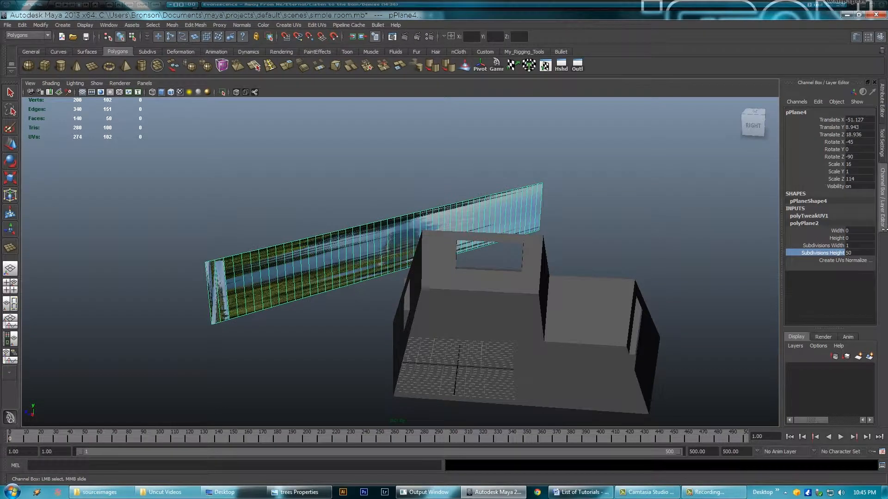
# Step: Switch to the perspective and UV Texture Editor layout and frame the subdivided plane's UVs over the image
pyautogui.click(13, 307)
pyautogui.keyDown('alt'); pyautogui.moveTo(694, 305); pyautogui.dragTo(684, 254, button='middle'); pyautogui.keyUp('alt')
pyautogui.keyDown('alt'); pyautogui.moveTo(491, 281); pyautogui.dragTo(323, 281, button='right'); pyautogui.keyUp('alt')
pyautogui.keyDown('alt'); pyautogui.moveTo(592, 300); pyautogui.dragTo(682, 297, button='right'); pyautogui.keyUp('alt')
pyautogui.keyDown('alt'); pyautogui.moveTo(640, 285); pyautogui.dragTo(647, 318, button='middle'); pyautogui.keyUp('alt')
pyautogui.keyDown('alt'); pyautogui.moveTo(647, 317); pyautogui.dragTo(730, 321, button='right'); pyautogui.keyUp('alt')
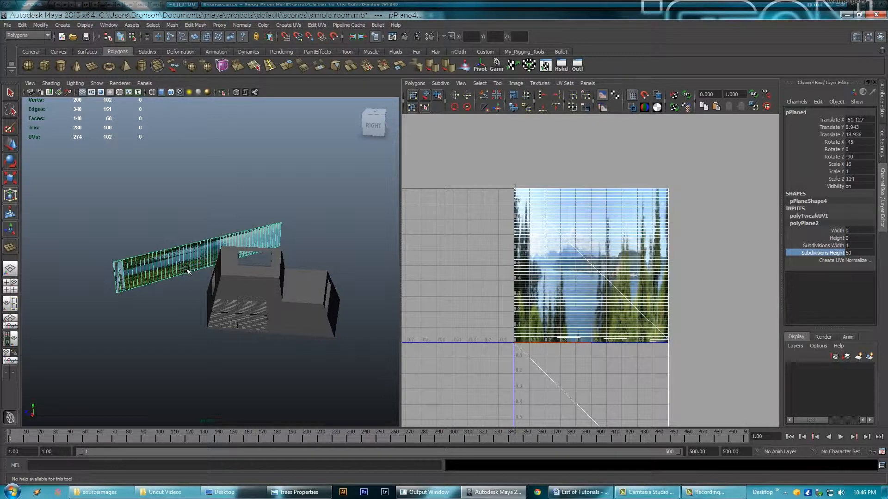
# Step: Undo the plane's subdivisions, moves, rotations and UV rotation, back to the flat plane with its original UVs
pyautogui.hotkey('ctrl', 'z')
pyautogui.press('w')
pyautogui.hotkey('ctrl', 'z')
pyautogui.hotkey('ctrl', 'z')
pyautogui.hotkey('ctrl', 'z')
pyautogui.hotkey('ctrl', 'z')
pyautogui.hotkey('ctrl', 'z')
pyautogui.hotkey('ctrl', 'z')
pyautogui.hotkey('ctrl', 'z')
pyautogui.hotkey('ctrl', 'z')
pyautogui.hotkey('ctrl', 'z')
pyautogui.hotkey('ctrl', 'z')
pyautogui.hotkey('ctrl', 'z')
pyautogui.hotkey('ctrl', 'z')
pyautogui.hotkey('ctrl', 'z')
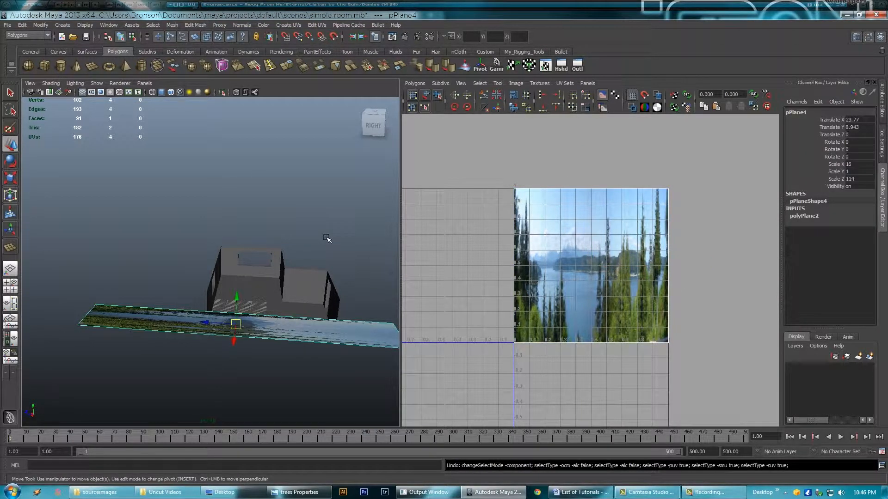
pyautogui.hotkey('ctrl', 'z')
# Step: Select the flat plane and set its Subdivisions Height to 50, keeping Subdivisions Width at 1
pyautogui.click(329, 323)
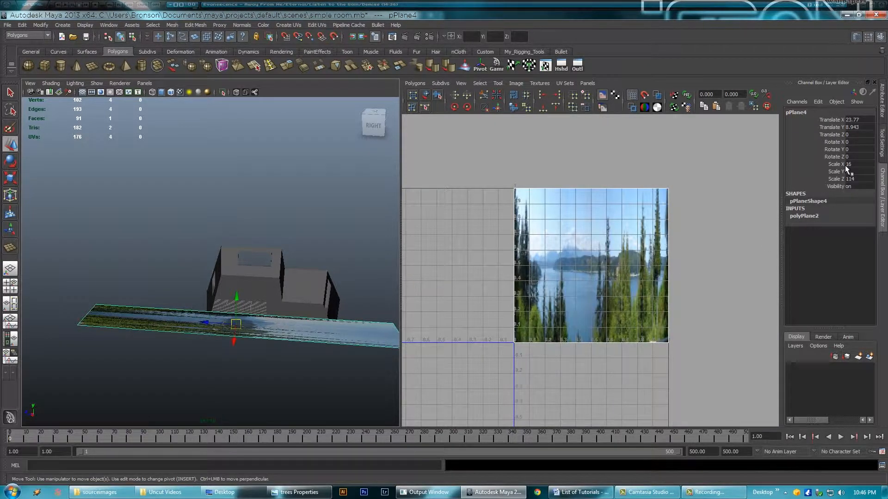
pyautogui.click(804, 216)
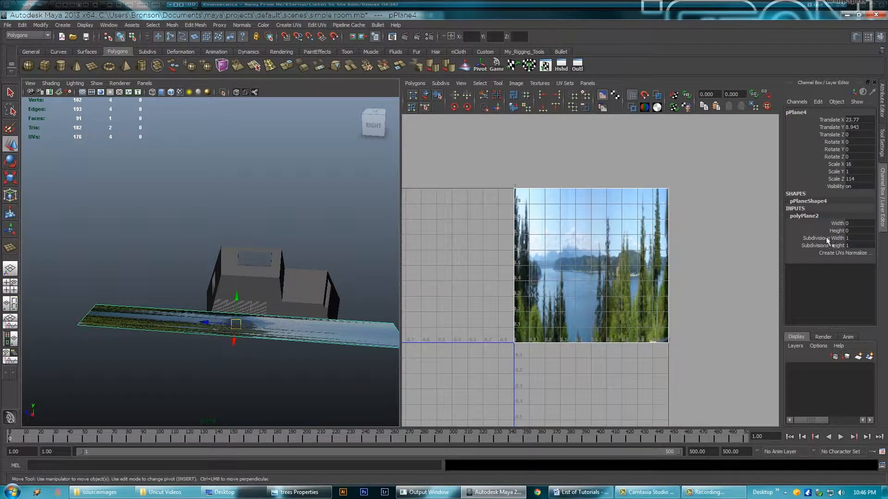
pyautogui.click(828, 237)
pyautogui.moveTo(175, 296); pyautogui.dragTo(122, 297, button='middle')
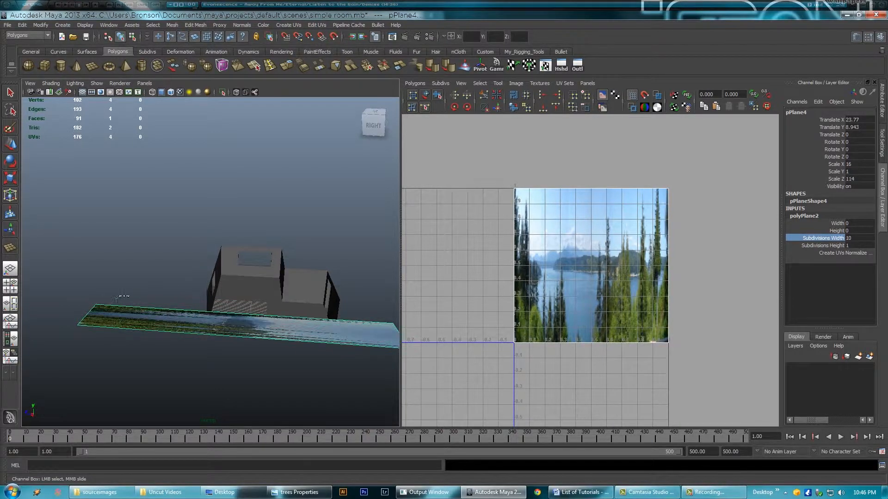
pyautogui.click(823, 246)
pyautogui.moveTo(181, 246); pyautogui.dragTo(259, 246, button='middle')
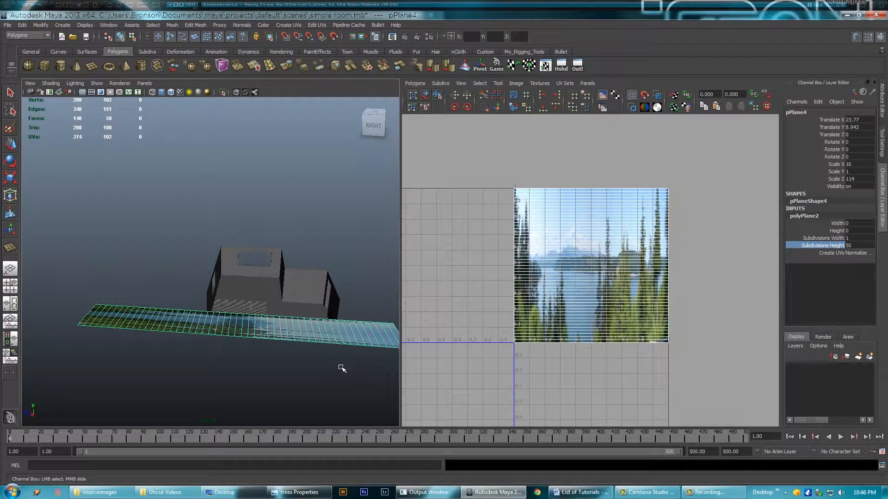
# Step: Select all of the subdivided plane's UVs and rotate them 90 degrees clockwise
pyautogui.moveTo(672, 198); pyautogui.dragTo(684, 204, button='right')
pyautogui.moveTo(493, 333); pyautogui.dragTo(486, 358)
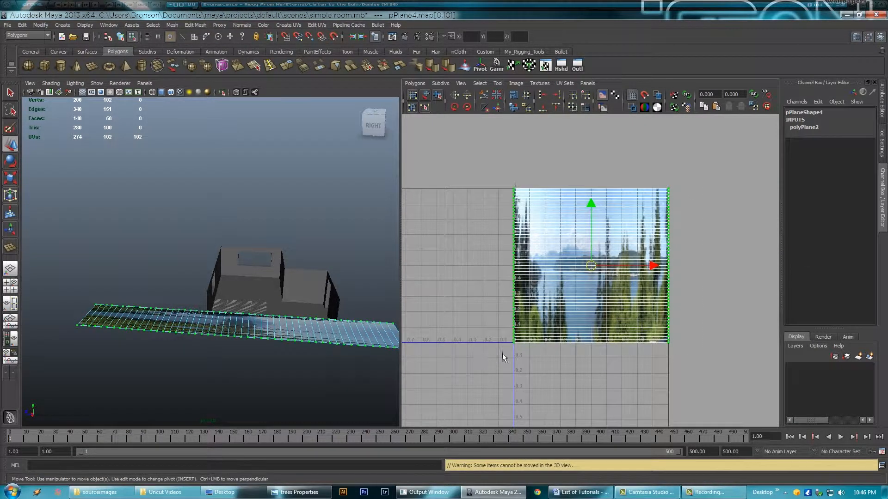
pyautogui.click(467, 106)
pyautogui.click(467, 107)
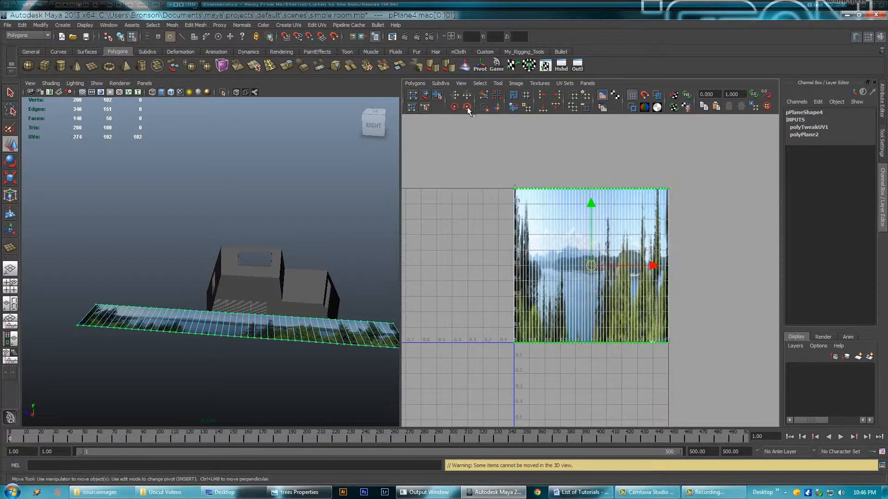
# Step: Return the textured plane to object mode and maximize the perspective view around it and the room
pyautogui.keyDown('alt'); pyautogui.moveTo(238, 358); pyautogui.dragTo(273, 375); pyautogui.keyUp('alt')
pyautogui.keyDown('alt'); pyautogui.moveTo(272, 375); pyautogui.dragTo(233, 314, button='middle'); pyautogui.keyUp('alt')
pyautogui.moveTo(232, 314); pyautogui.dragTo(265, 322, button='right')
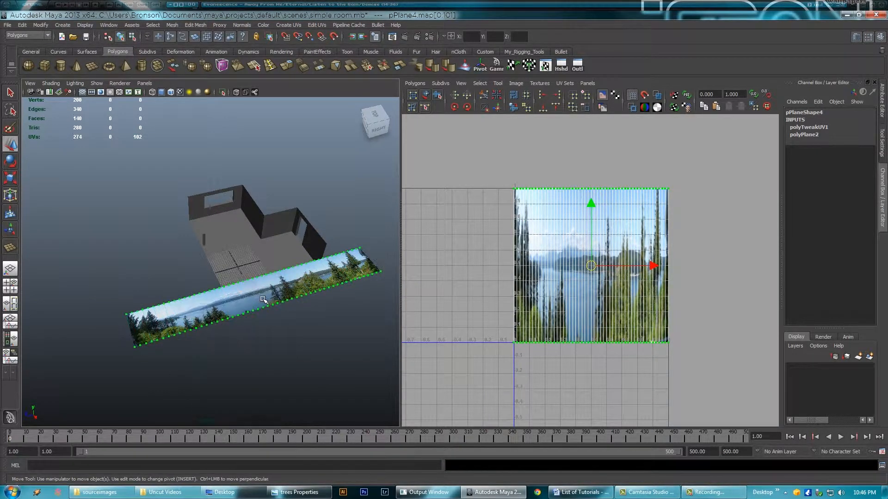
pyautogui.press('f')
pyautogui.press('space')
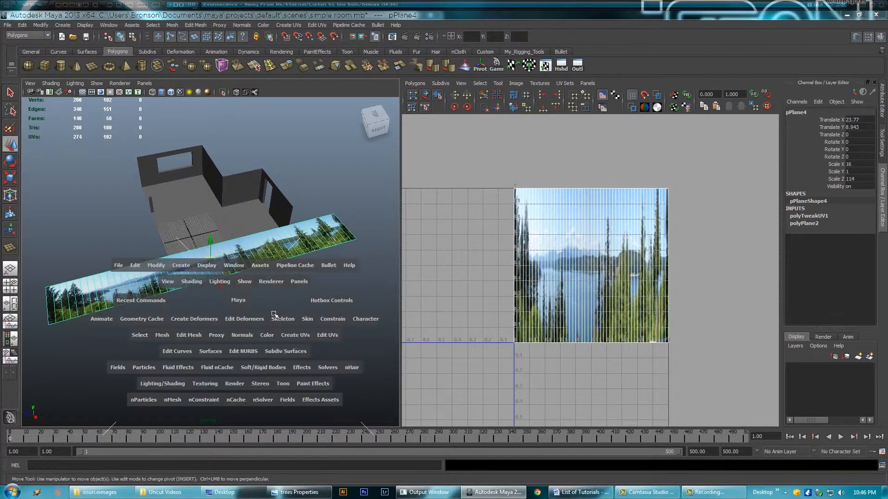
pyautogui.keyDown('alt'); pyautogui.moveTo(503, 340); pyautogui.dragTo(383, 293); pyautogui.keyUp('alt')
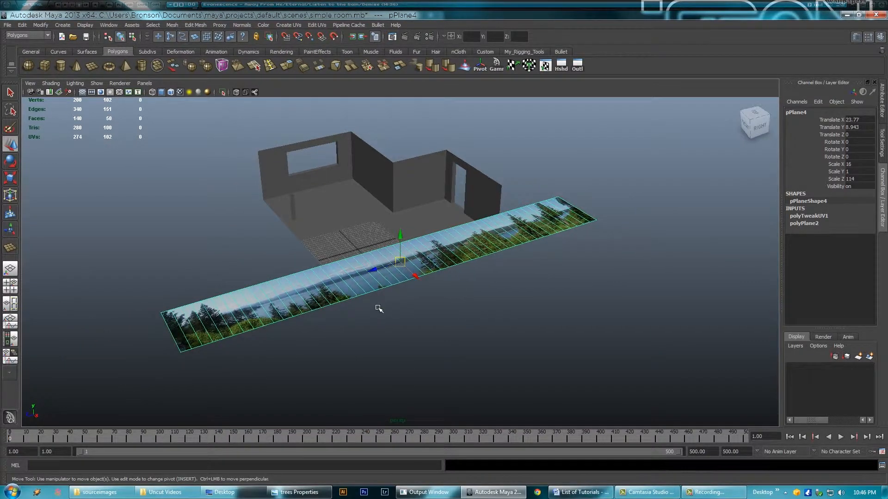
# Step: Stand the textured plane upright and turn it 45 degrees, giving Rotate X -45, Y 0 and Z -90
pyautogui.press('e')
pyautogui.moveTo(411, 244); pyautogui.dragTo(421, 284)
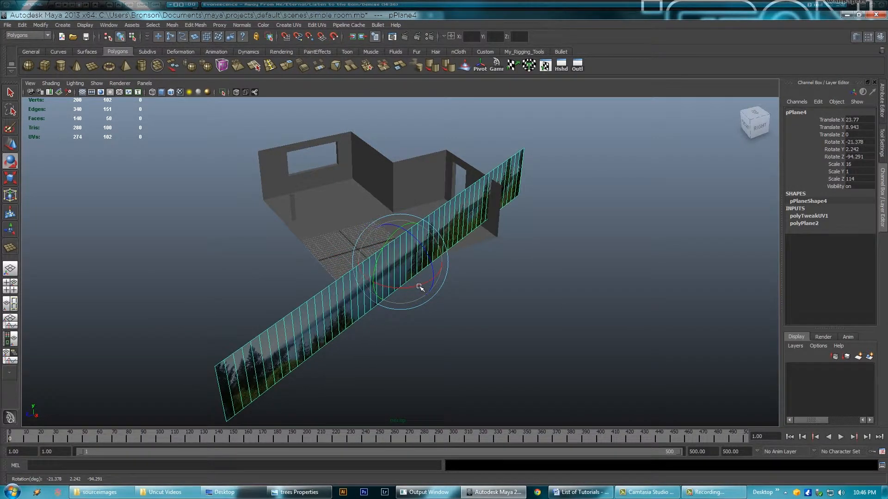
pyautogui.hotkey('ctrl', 'z')
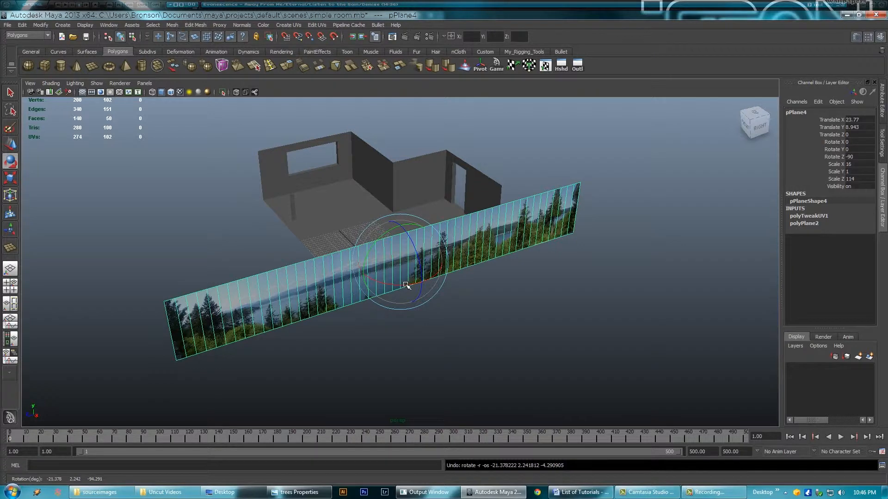
pyautogui.moveTo(397, 286); pyautogui.dragTo(425, 282)
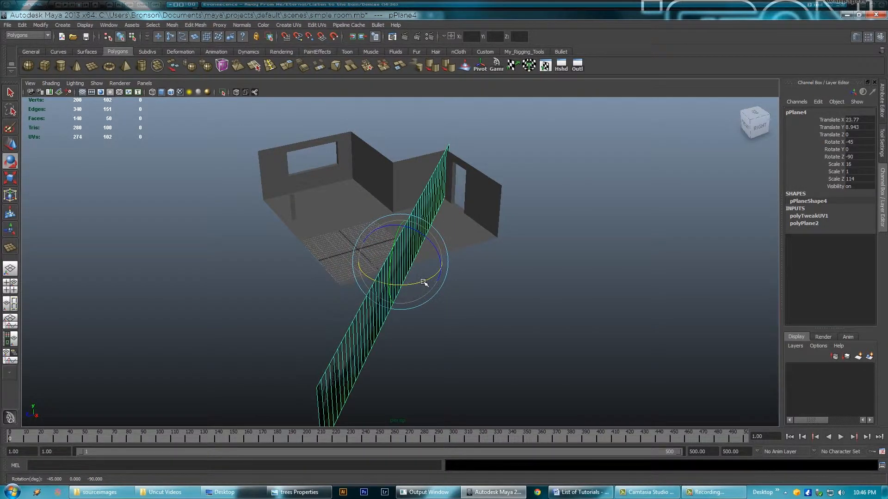
# Step: Move the upright plane behind the room's windowed corner, to about Translate X -54.222 and Translate Z 15.245
pyautogui.press('w')
pyautogui.moveTo(379, 267); pyautogui.dragTo(201, 198)
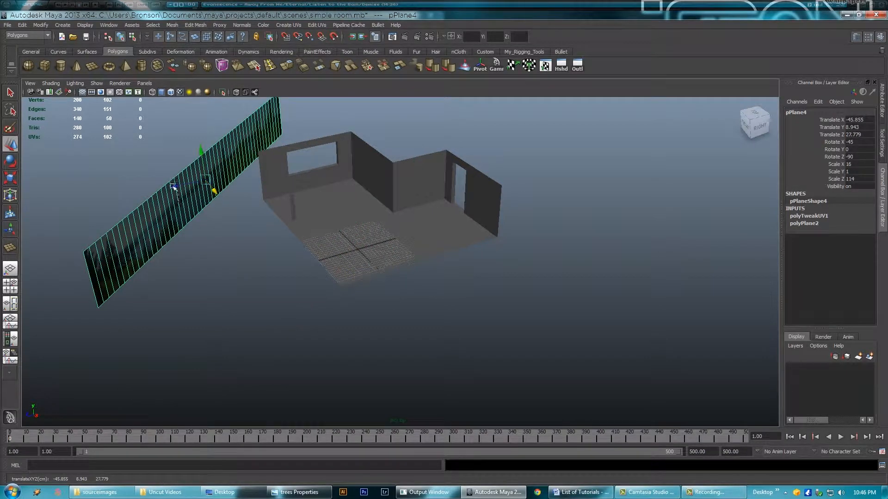
pyautogui.moveTo(177, 185); pyautogui.dragTo(205, 175)
pyautogui.keyDown('alt'); pyautogui.moveTo(611, 232); pyautogui.dragTo(305, 259); pyautogui.keyUp('alt')
pyautogui.moveTo(277, 226); pyautogui.dragTo(293, 215)
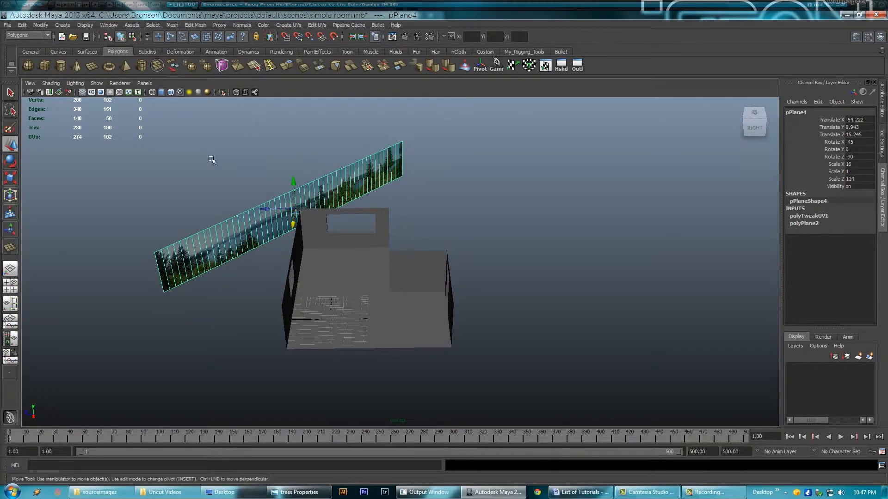
# Step: Switch to the Animation menu set and add a nonlinear Bend deformer to the selected plane
pyautogui.click(35, 36)
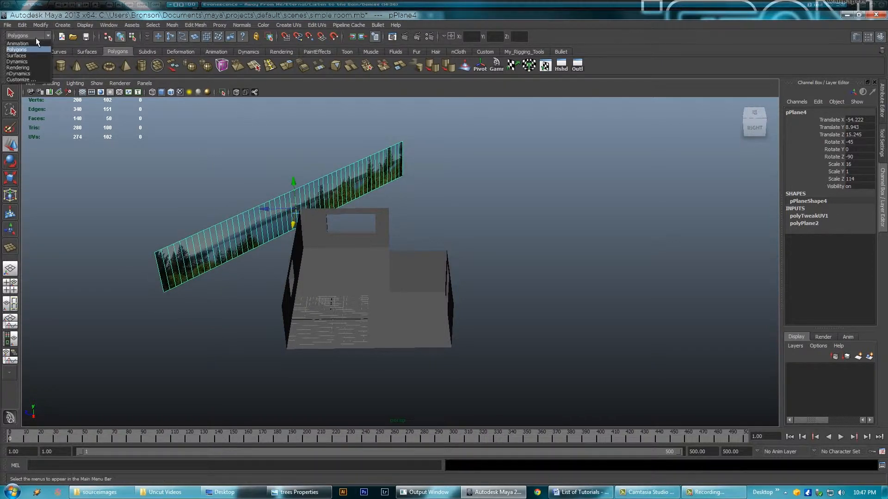
pyautogui.click(18, 43)
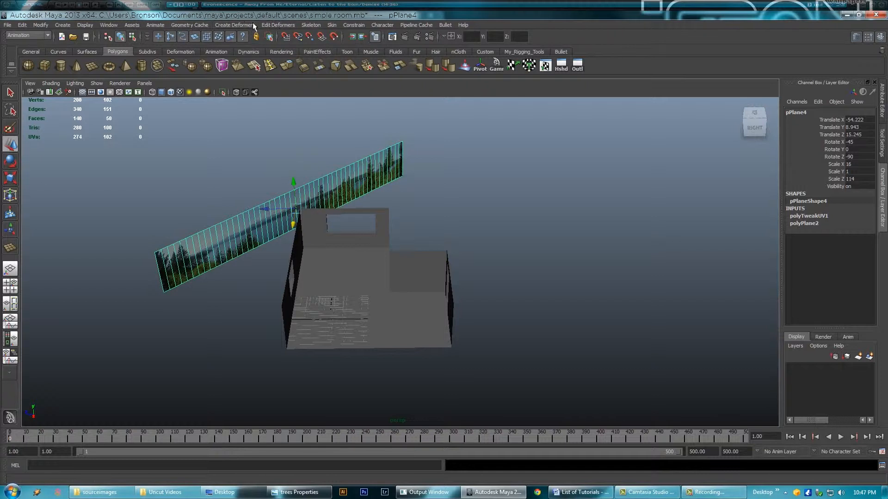
pyautogui.click(240, 25)
pyautogui.moveTo(268, 85)
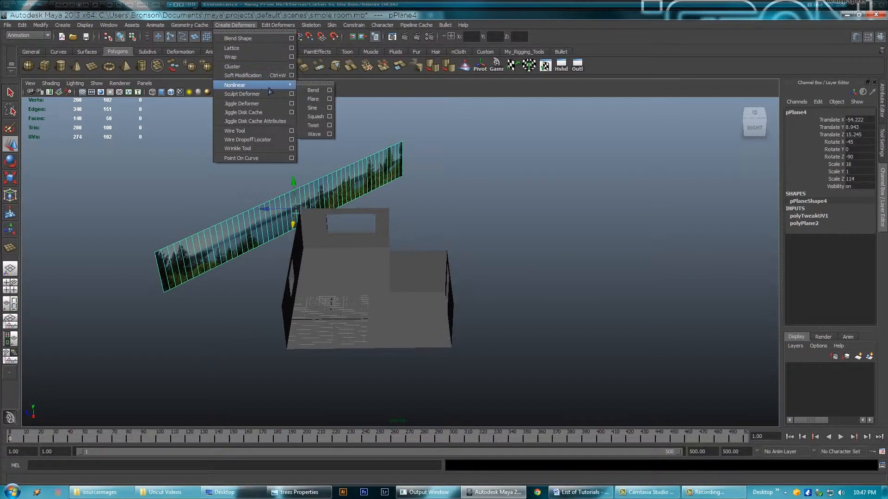
pyautogui.click(313, 91)
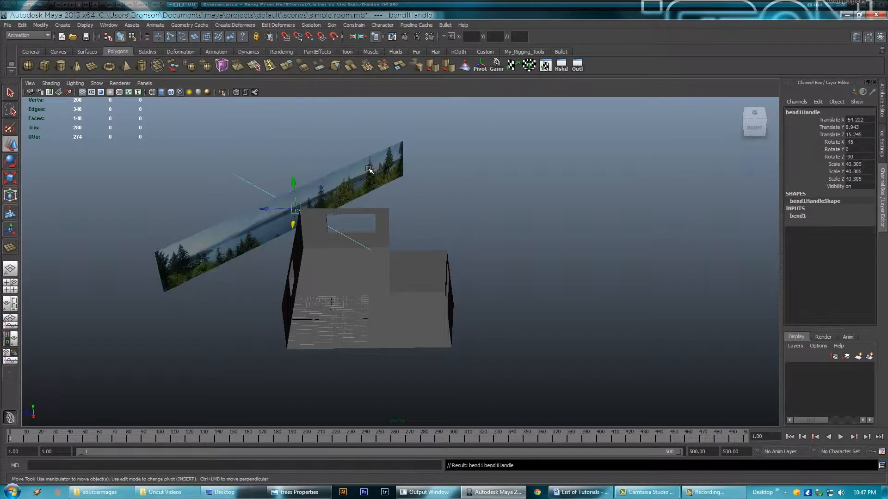
# Step: Rotate the bend deformer's handle to Rotate X -135, lining it up with the length of the plane
pyautogui.keyDown('alt'); pyautogui.moveTo(388, 191); pyautogui.dragTo(362, 193); pyautogui.keyUp('alt')
pyautogui.press('r')
pyautogui.press('e')
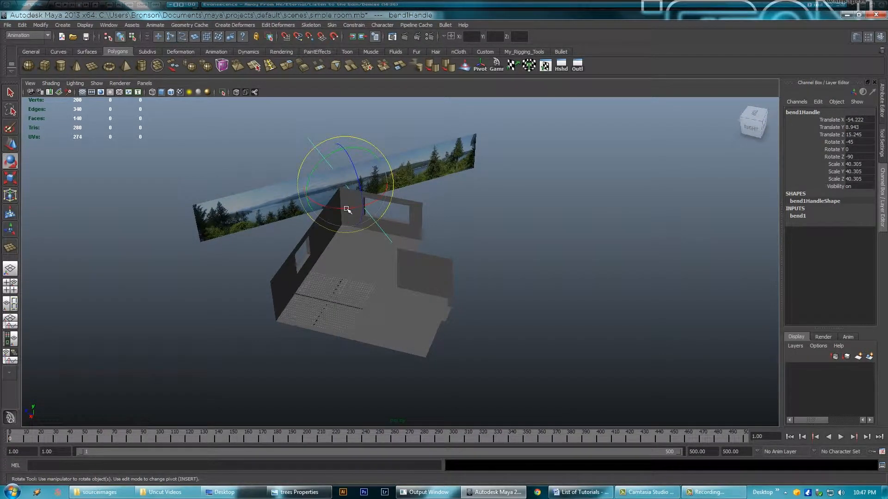
pyautogui.moveTo(347, 210); pyautogui.dragTo(405, 194)
# Step: Test the bend's Curvature, undo it, and rotate the bend handle to Rotate X -90, Y -45 and Z -180
pyautogui.click(800, 215)
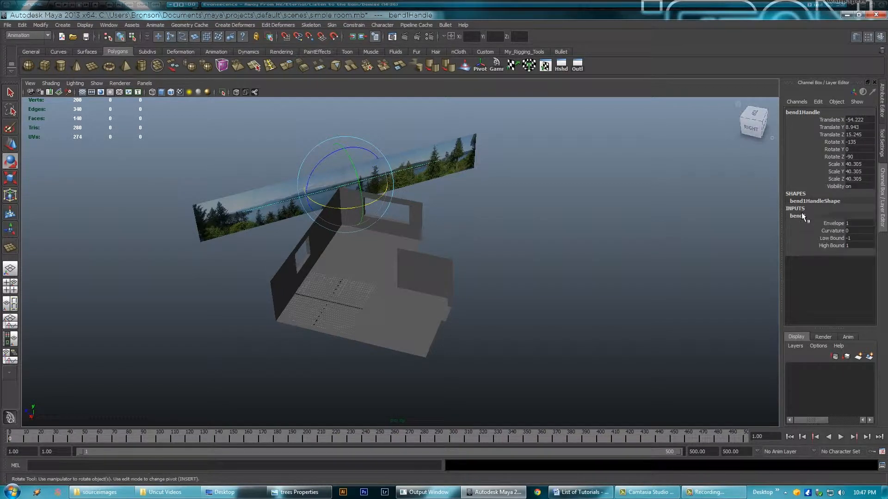
pyautogui.click(828, 231)
pyautogui.moveTo(652, 221)
pyautogui.mouseDown(button='middle')
pyautogui.moveTo(694, 217)
pyautogui.moveTo(652, 218)
pyautogui.mouseUp(button='middle')
pyautogui.hotkey('ctrl', 'z')
pyautogui.press('e')
pyautogui.moveTo(351, 157); pyautogui.dragTo(374, 210)
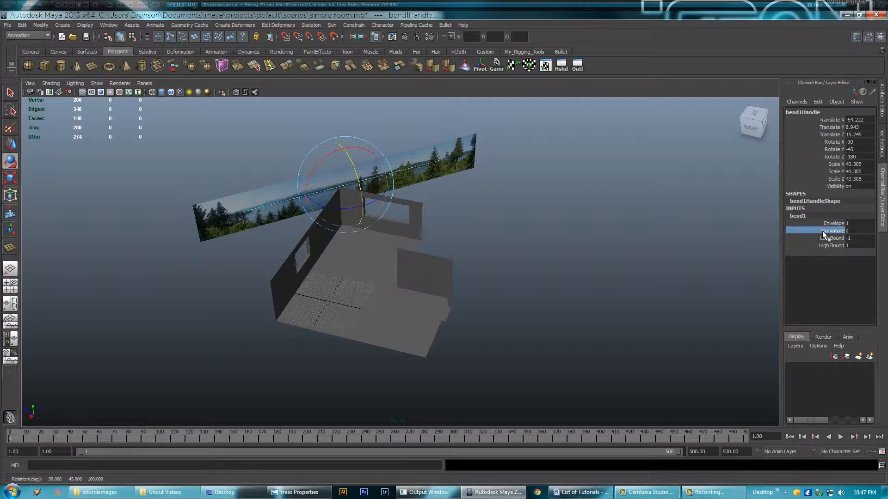
# Step: Set the bend deformer's Curvature to -1 so the backdrop curves around the room's windowed corner
pyautogui.moveTo(570, 234); pyautogui.dragTo(573, 232, button='middle')
pyautogui.moveTo(562, 231); pyautogui.dragTo(565, 230, button='middle')
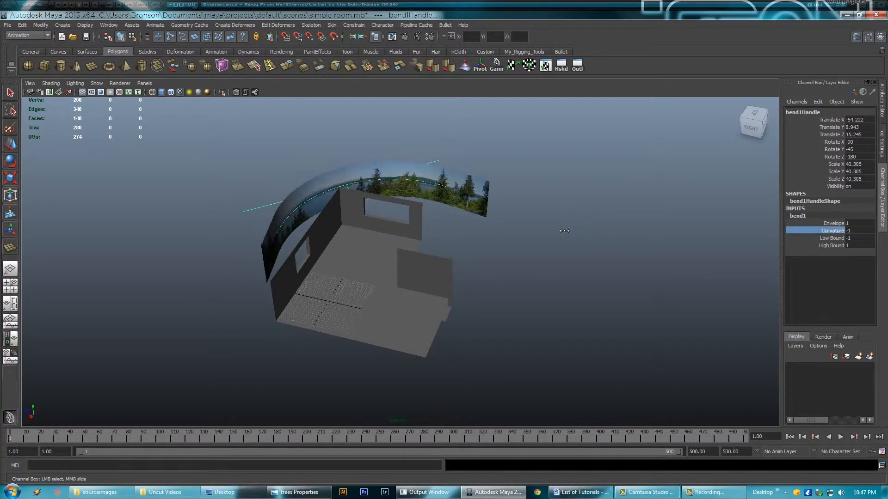
pyautogui.keyDown('alt'); pyautogui.moveTo(479, 256); pyautogui.dragTo(451, 240); pyautogui.keyUp('alt')
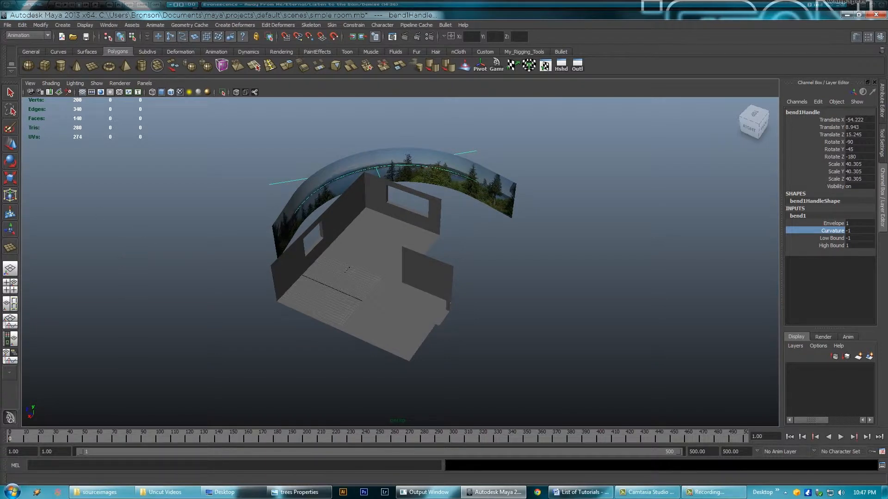
# Step: Group the backdrop plane with its bend handle using the Outliner, and center the group's pivot
pyautogui.click(576, 64)
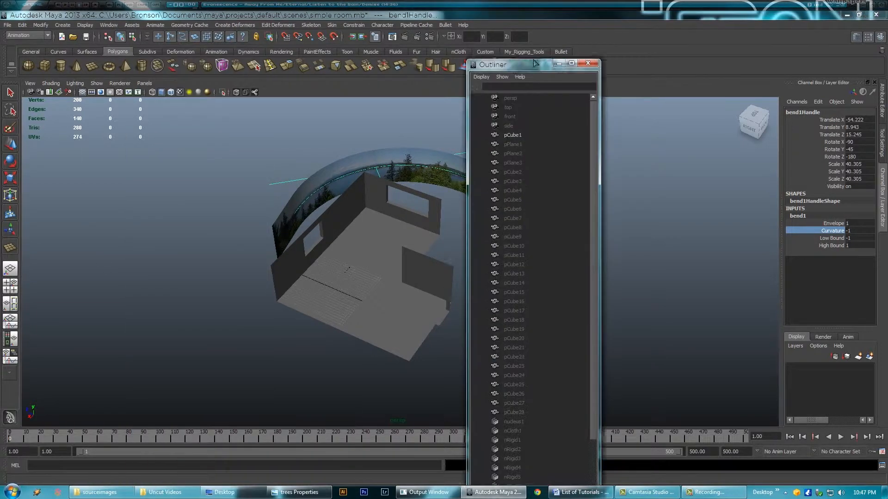
pyautogui.scroll(-3, 615, 207)
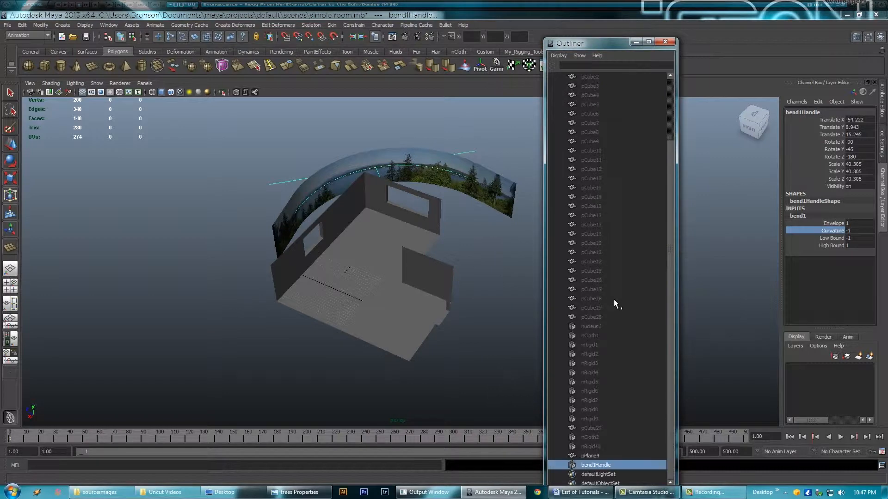
pyautogui.keyDown('ctrl'); pyautogui.click(591, 457); pyautogui.keyUp('ctrl')
pyautogui.press('e')
pyautogui.hotkey('ctrl', 'g')
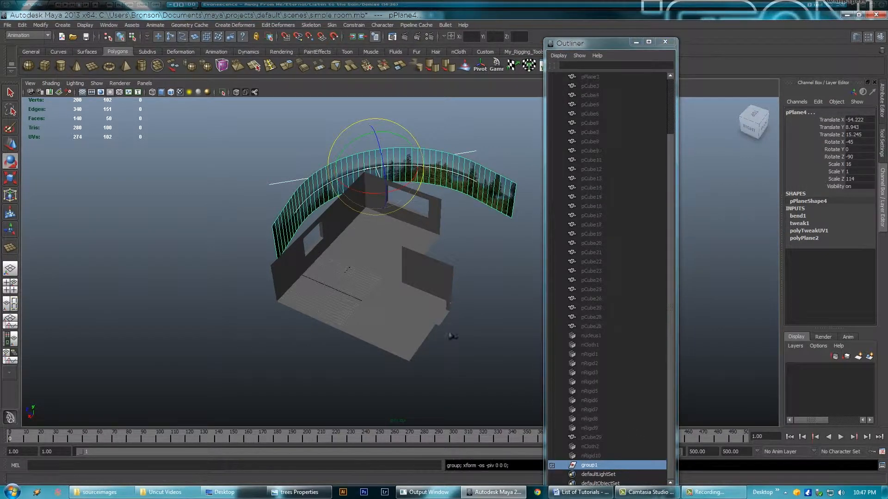
pyautogui.click(481, 66)
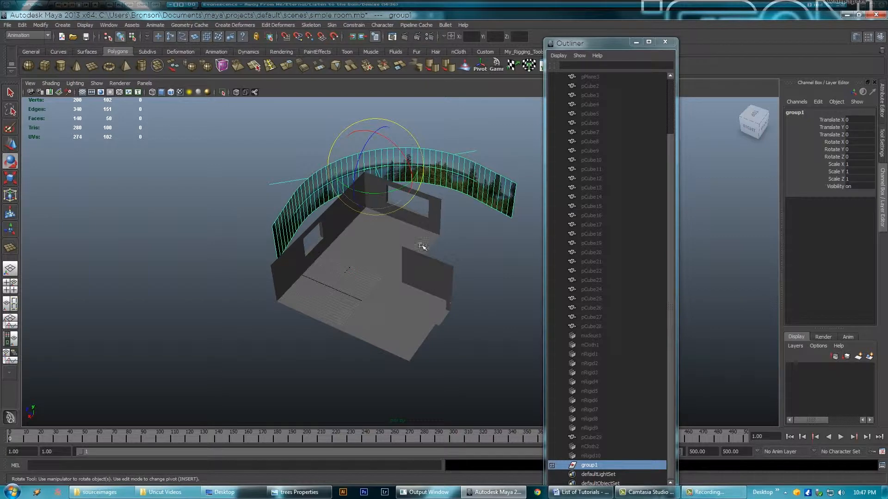
# Step: Rotate the backdrop group to Rotate Y -6.018 and move it to Translate X 6.777, Z -0.386
pyautogui.moveTo(394, 192); pyautogui.dragTo(364, 250)
pyautogui.press('w')
pyautogui.press('e')
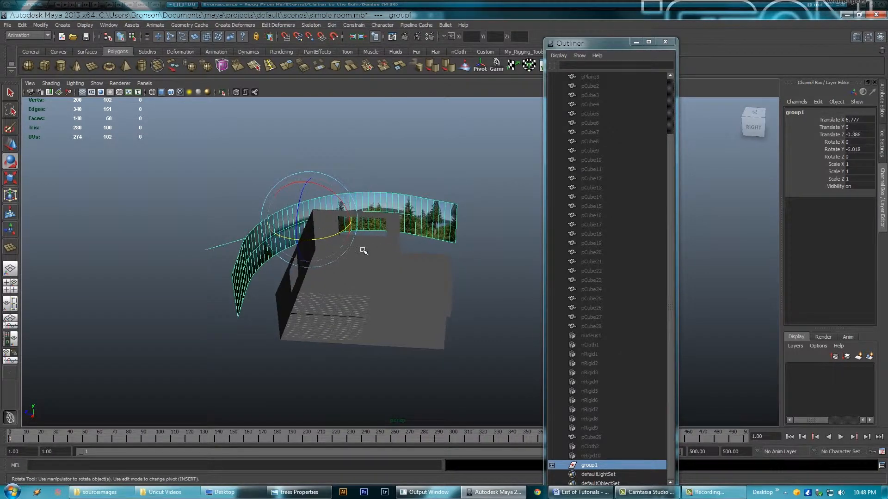
# Step: Scale the backdrop group uniformly to about 1.334 so it wraps wider around the room
pyautogui.press('r')
pyautogui.moveTo(365, 240); pyautogui.dragTo(390, 196, button='middle')
pyautogui.keyDown('alt'); pyautogui.moveTo(391, 196); pyautogui.dragTo(334, 245); pyautogui.keyUp('alt')
pyautogui.keyDown('alt'); pyautogui.moveTo(442, 299); pyautogui.dragTo(531, 315, button='right'); pyautogui.keyUp('alt')
pyautogui.keyDown('alt'); pyautogui.moveTo(359, 295); pyautogui.dragTo(405, 221, button='middle'); pyautogui.keyUp('alt')
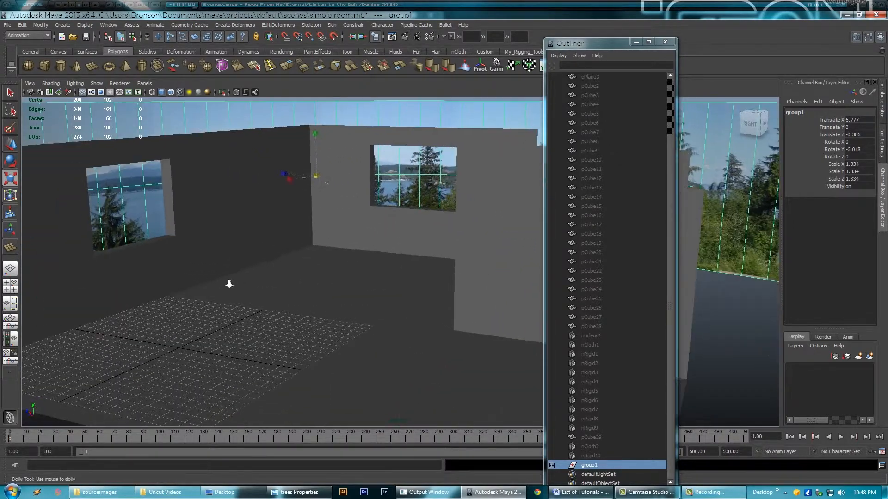
# Step: Examine from inside the room how the backdrop looks through both windows
pyautogui.keyDown('alt'); pyautogui.moveTo(232, 283); pyautogui.dragTo(361, 250, button='right'); pyautogui.keyUp('alt')
pyautogui.keyDown('alt'); pyautogui.moveTo(280, 277); pyautogui.dragTo(266, 248); pyautogui.keyUp('alt')
pyautogui.keyDown('alt'); pyautogui.moveTo(236, 246); pyautogui.dragTo(234, 272, button='middle'); pyautogui.keyUp('alt')
pyautogui.keyDown('alt'); pyautogui.moveTo(234, 271); pyautogui.dragTo(327, 276, button='right'); pyautogui.keyUp('alt')
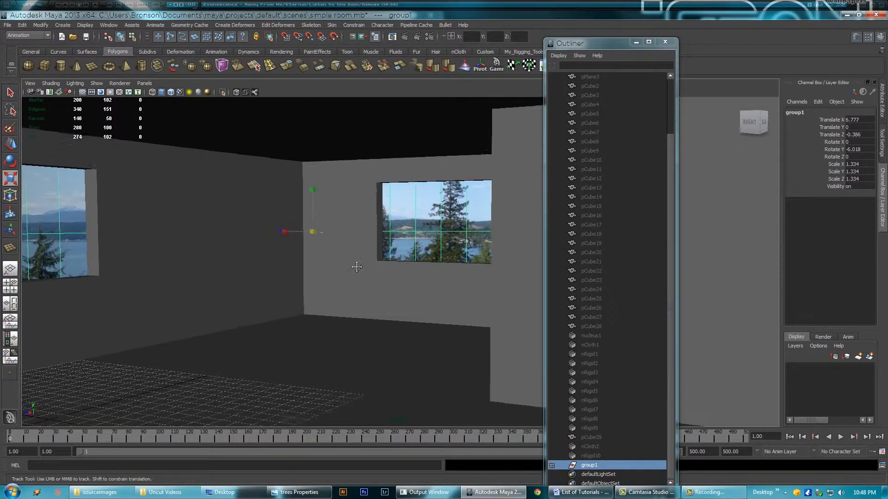
pyautogui.keyDown('alt'); pyautogui.moveTo(334, 285); pyautogui.dragTo(405, 280, button='middle'); pyautogui.keyUp('alt')
pyautogui.moveTo(406, 280)
pyautogui.keyDown('alt'); pyautogui.mouseDown()
pyautogui.moveTo(368, 275)
pyautogui.moveTo(432, 280)
pyautogui.moveTo(403, 286)
pyautogui.moveTo(409, 269)
pyautogui.mouseUp(); pyautogui.keyUp('alt')
pyautogui.keyDown('alt'); pyautogui.moveTo(408, 270); pyautogui.dragTo(139, 231, button='right'); pyautogui.keyUp('alt')
# Step: Clear the selection and the Outliner from the view, and test-render both windows from inside the room with mental ray
pyautogui.click(330, 159)
pyautogui.keyDown('alt'); pyautogui.moveTo(210, 294); pyautogui.dragTo(325, 317, button='right'); pyautogui.keyUp('alt')
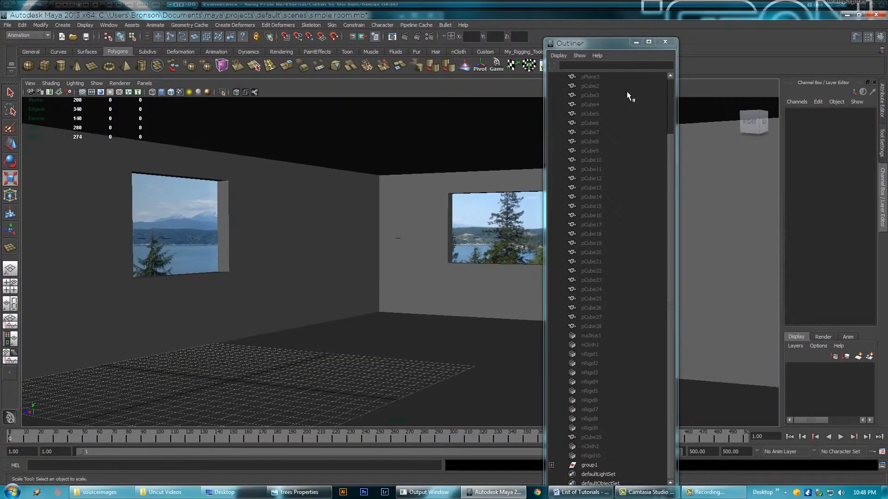
pyautogui.moveTo(597, 44); pyautogui.dragTo(0, 48)
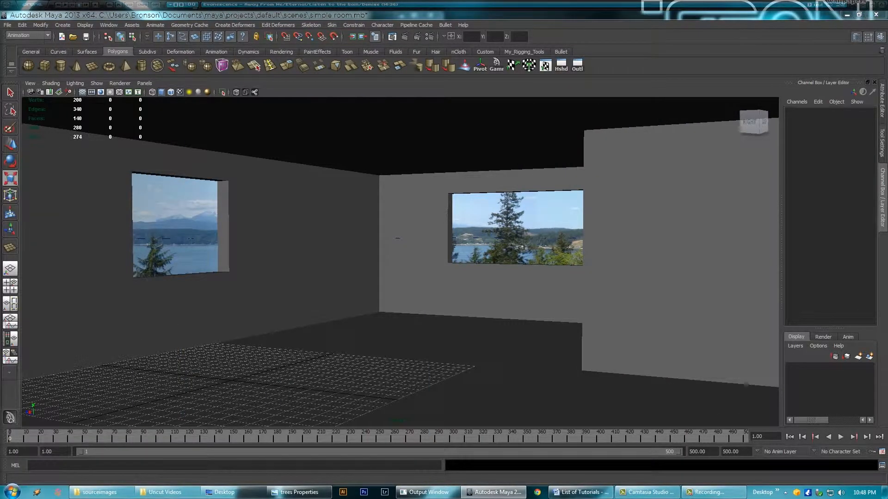
pyautogui.keyDown('alt'); pyautogui.moveTo(382, 240); pyautogui.dragTo(414, 261); pyautogui.keyUp('alt')
pyautogui.keyDown('alt'); pyautogui.moveTo(412, 261); pyautogui.dragTo(432, 260, button='right'); pyautogui.keyUp('alt')
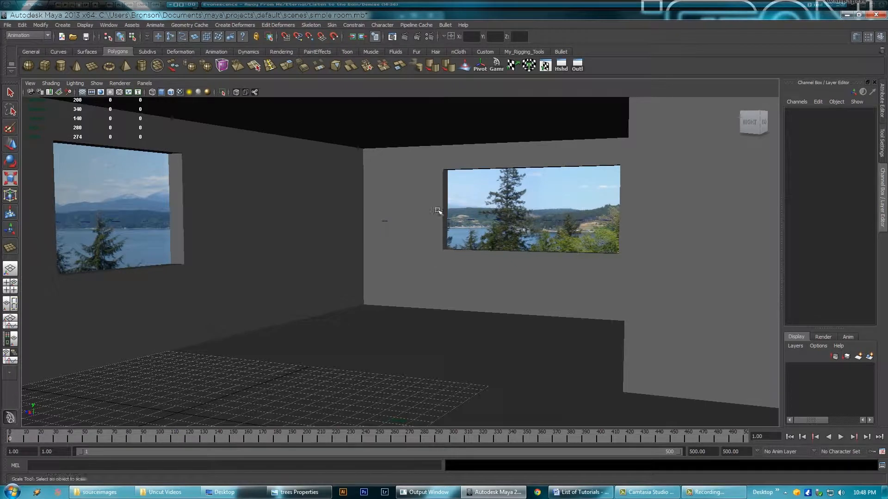
pyautogui.click(404, 41)
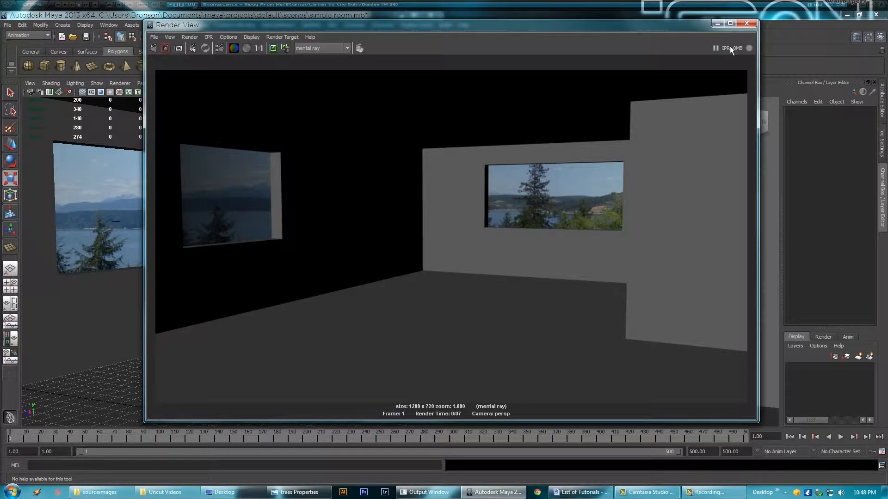
pyautogui.click(747, 24)
# Step: Inspect the curved backdrop's placement around the room from outside and above
pyautogui.scroll(-5, 578, 239)
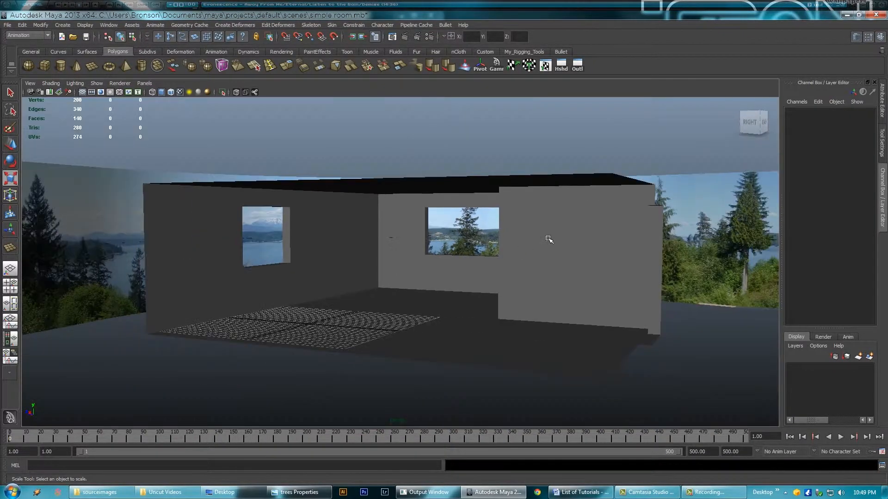
pyautogui.keyDown('alt'); pyautogui.moveTo(468, 259); pyautogui.dragTo(393, 274); pyautogui.keyUp('alt')
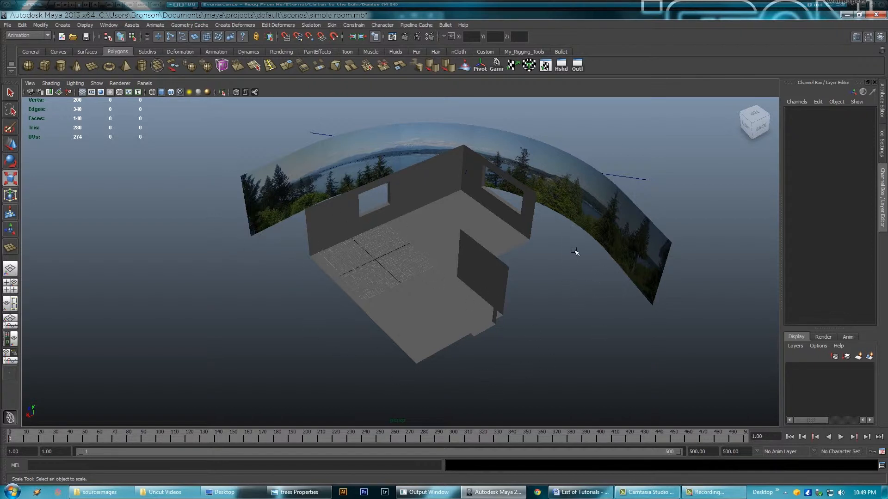
pyautogui.keyDown('alt'); pyautogui.moveTo(571, 279); pyautogui.dragTo(451, 282); pyautogui.keyUp('alt')
pyautogui.scroll(-4, 467, 259)
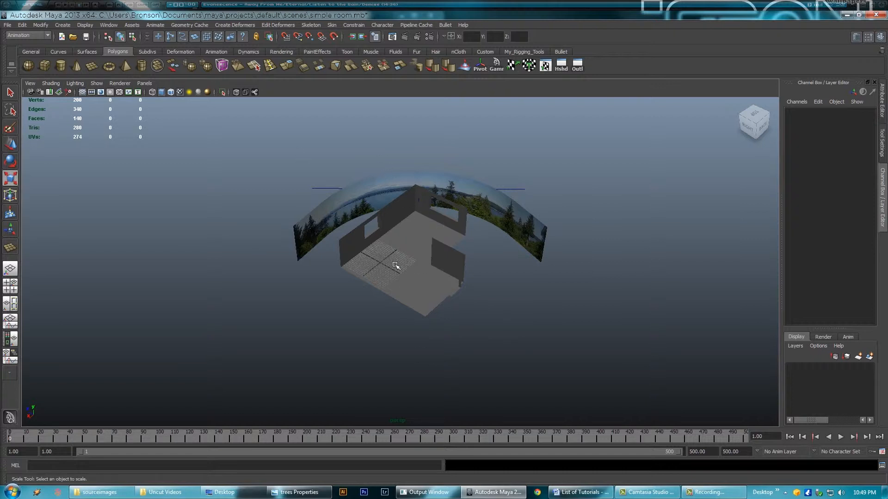
pyautogui.keyDown('alt'); pyautogui.moveTo(267, 288); pyautogui.dragTo(562, 304, button='right'); pyautogui.keyUp('alt')
pyautogui.keyDown('alt'); pyautogui.moveTo(410, 285); pyautogui.dragTo(412, 267); pyautogui.keyUp('alt')
pyautogui.keyDown('alt'); pyautogui.moveTo(398, 271); pyautogui.dragTo(443, 277, button='right'); pyautogui.keyUp('alt')
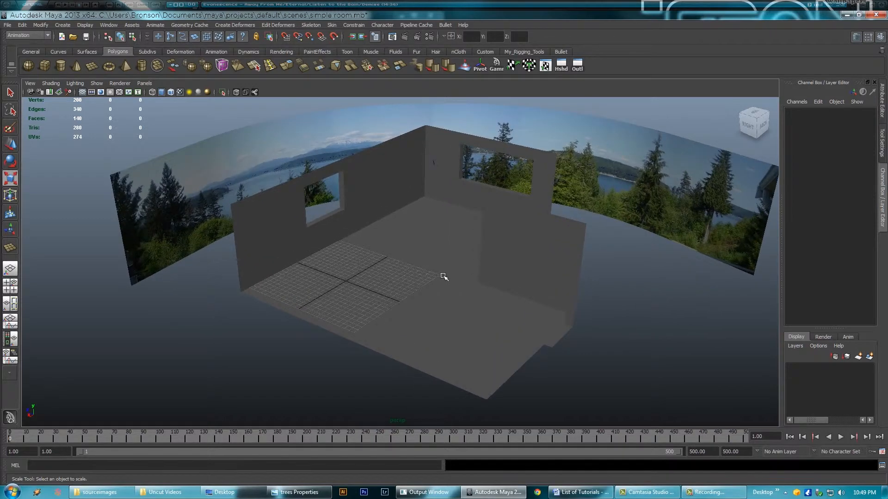
pyautogui.keyDown('alt'); pyautogui.moveTo(371, 258); pyautogui.dragTo(350, 257); pyautogui.keyUp('alt')
pyautogui.keyDown('alt'); pyautogui.moveTo(350, 258); pyautogui.dragTo(453, 291, button='right'); pyautogui.keyUp('alt')
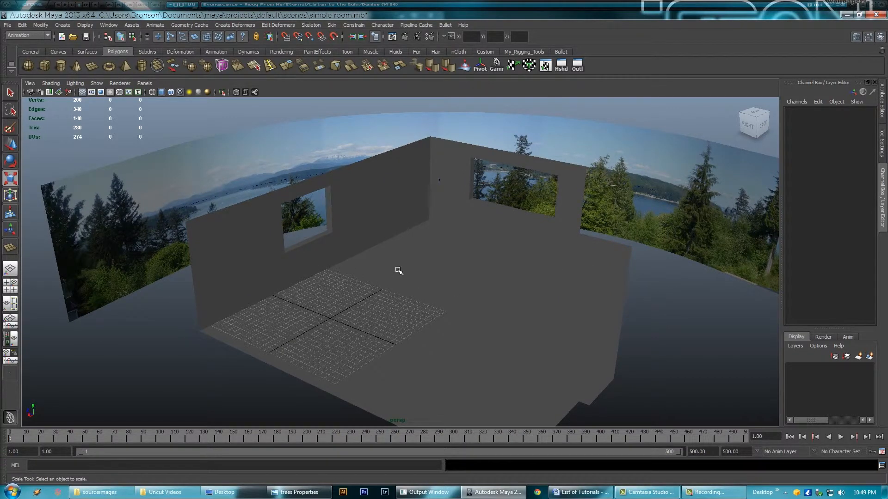
pyautogui.keyDown('alt'); pyautogui.moveTo(553, 256); pyautogui.dragTo(455, 246, button='right'); pyautogui.keyUp('alt')
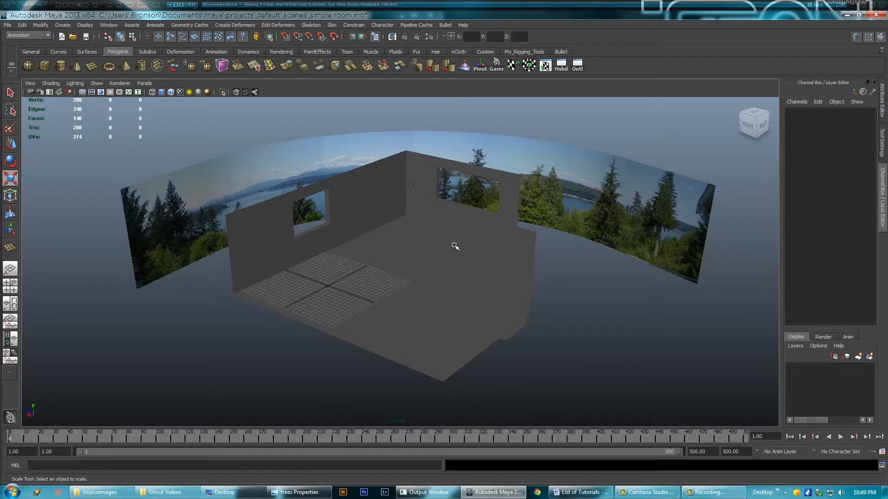